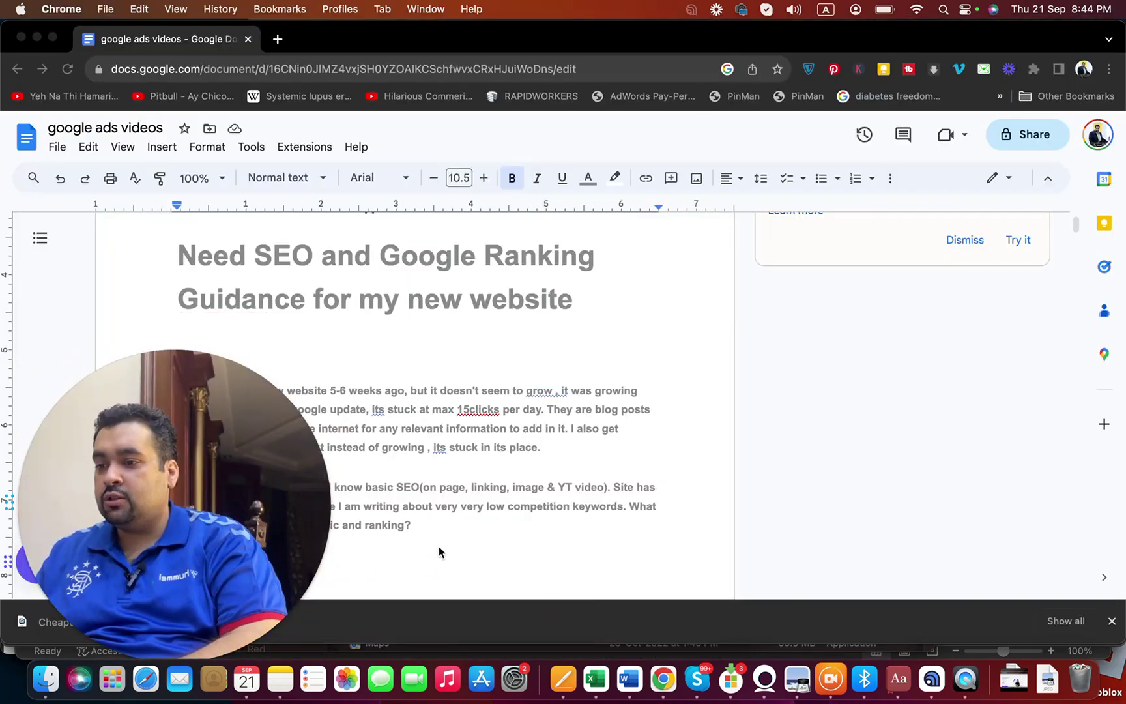
Step: Write the Content Planning Strategy paragraph: 3–7 articles a week for 100 days, 100 articles consistently
left_click_drag(313, 532, 1086, 421)
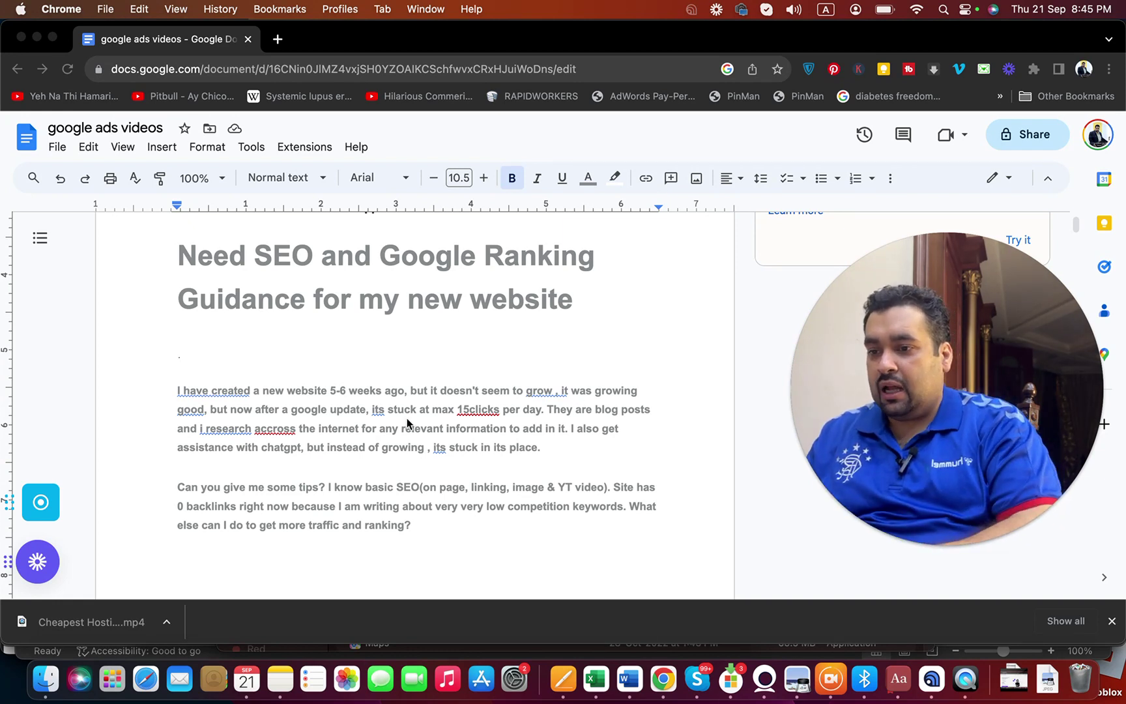
left_click(472, 572)
left_click(359, 559)
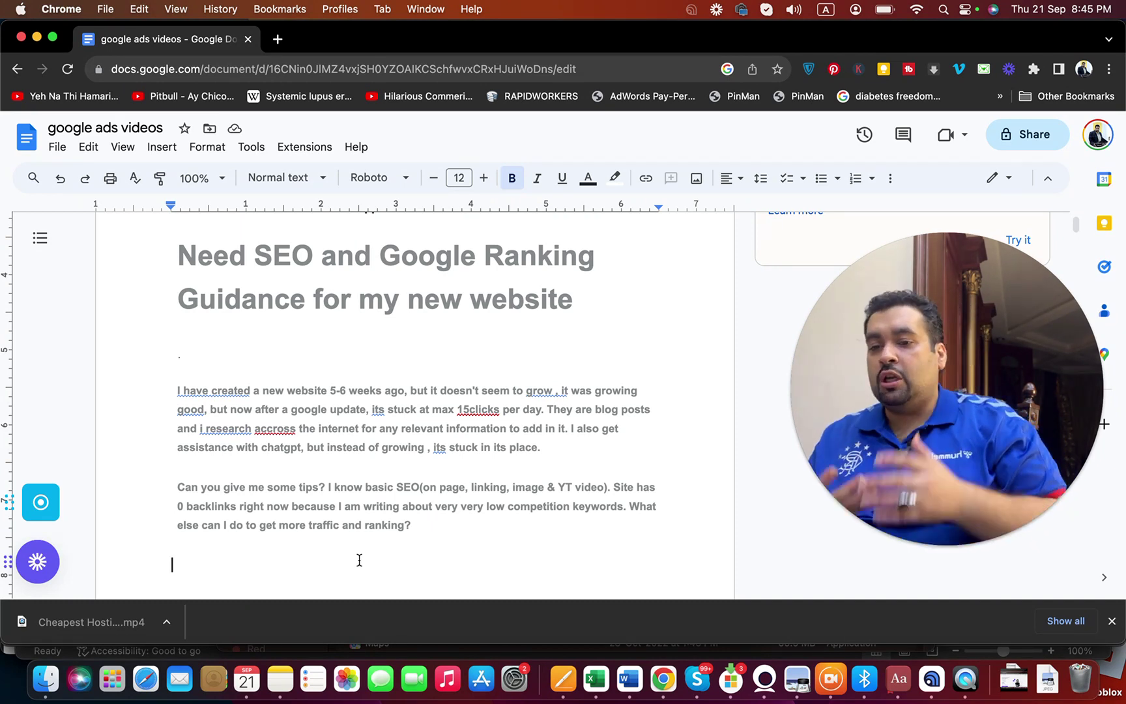
type("C")
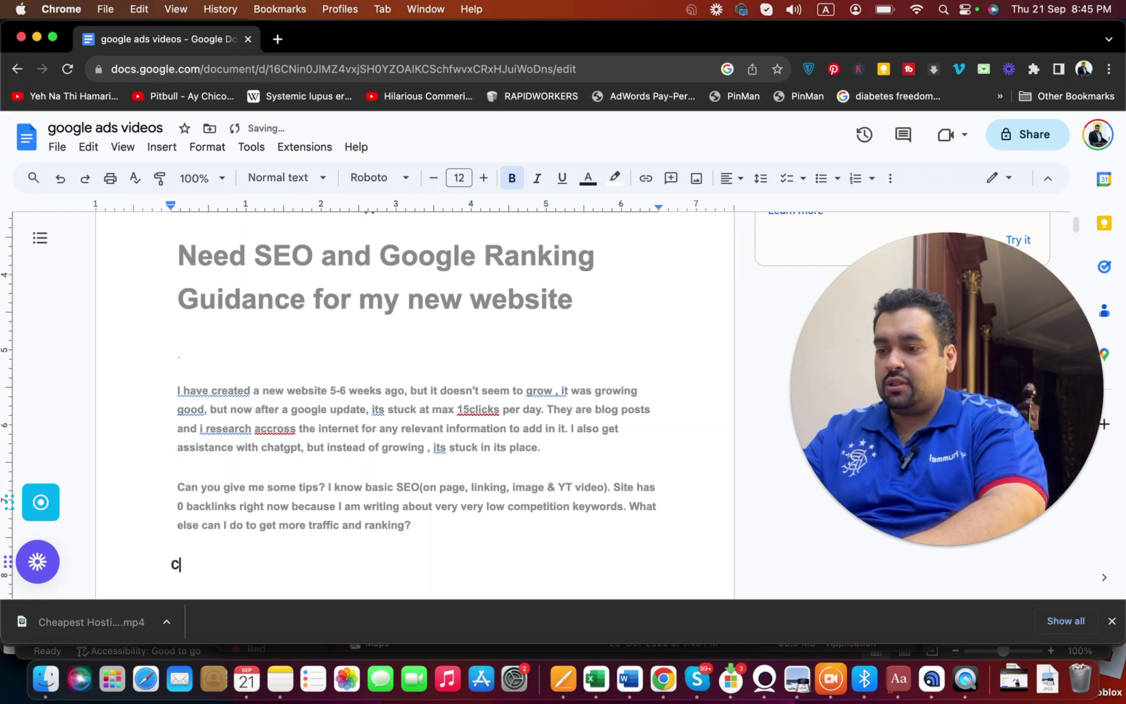
type("ontent Plannin")
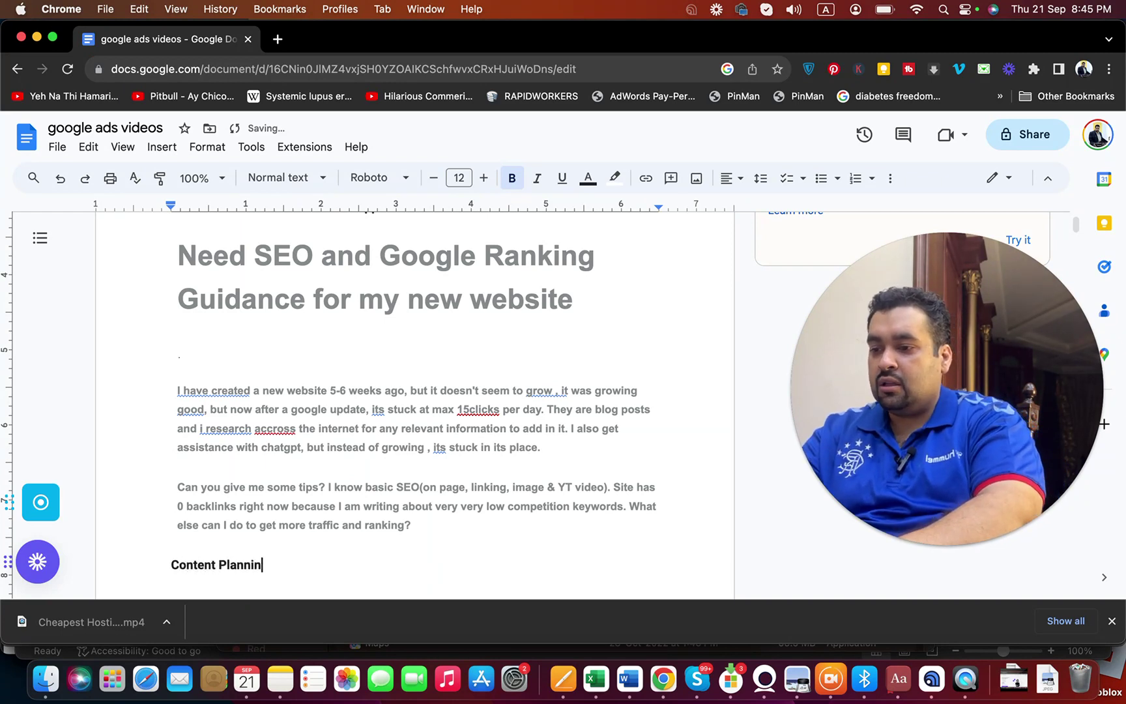
type("g Strategy.")
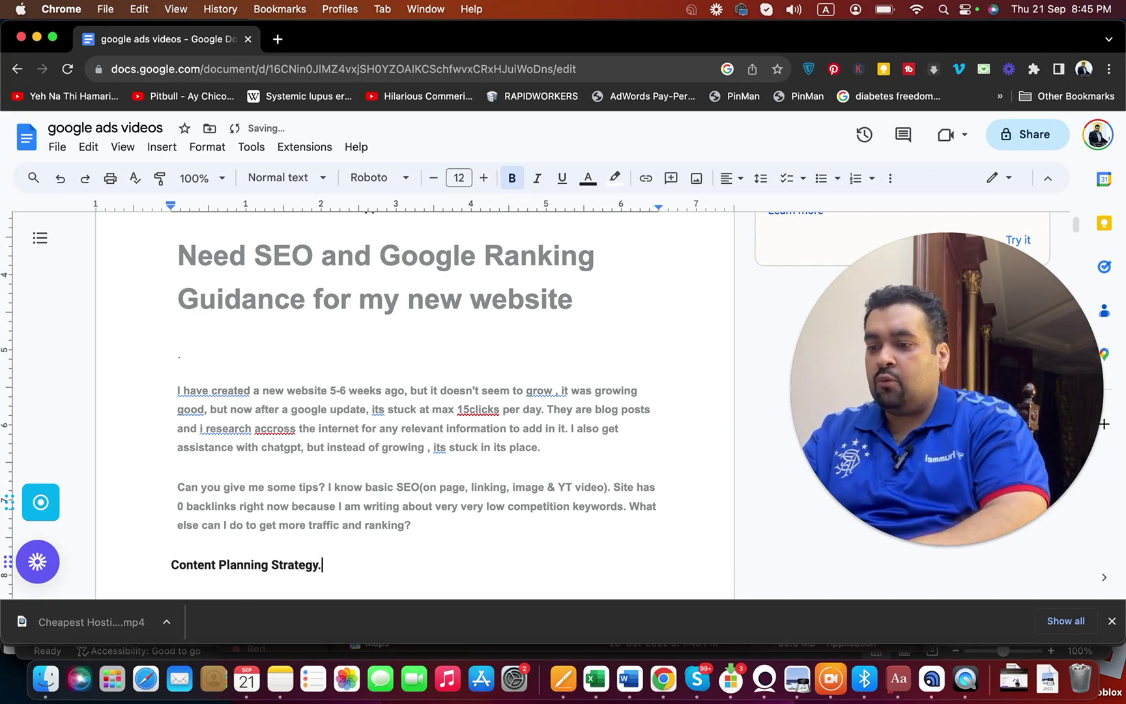
type(" Where i wo")
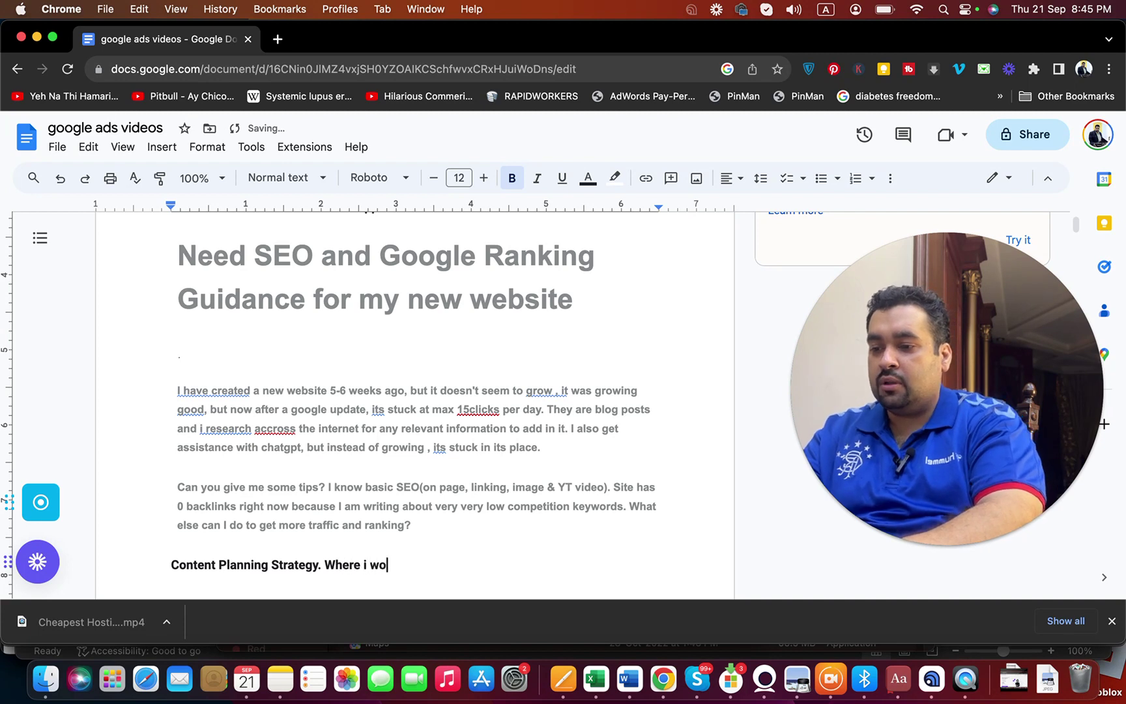
type("uld have at le")
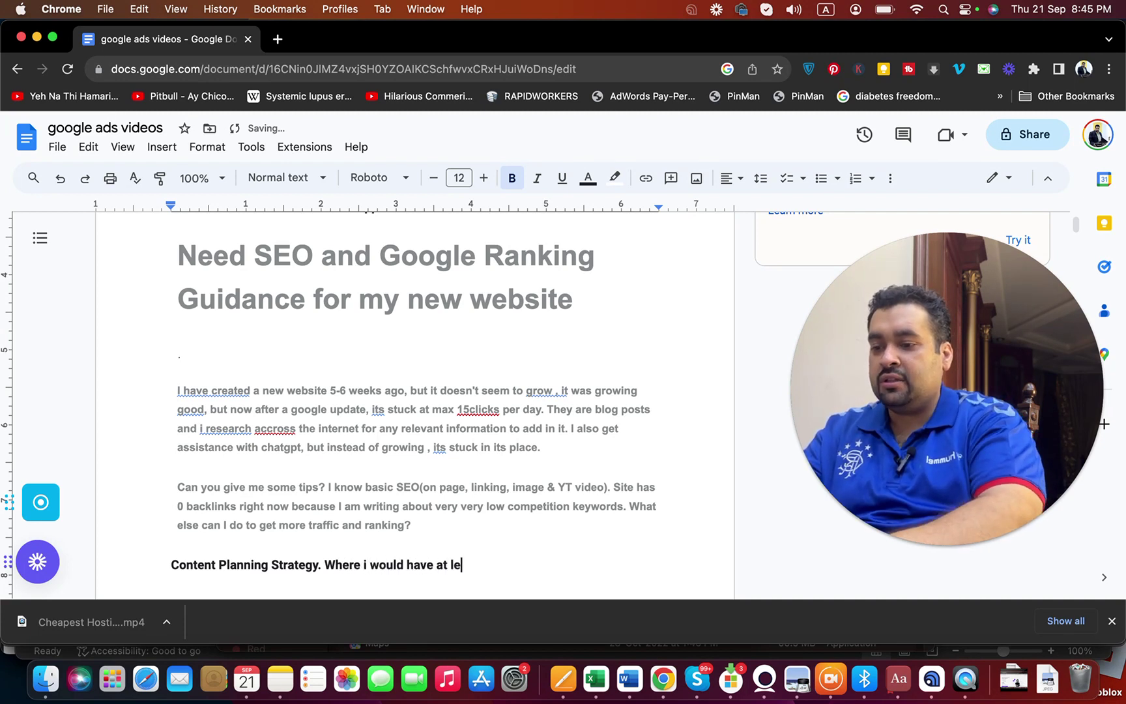
type("ast 2 articles a w")
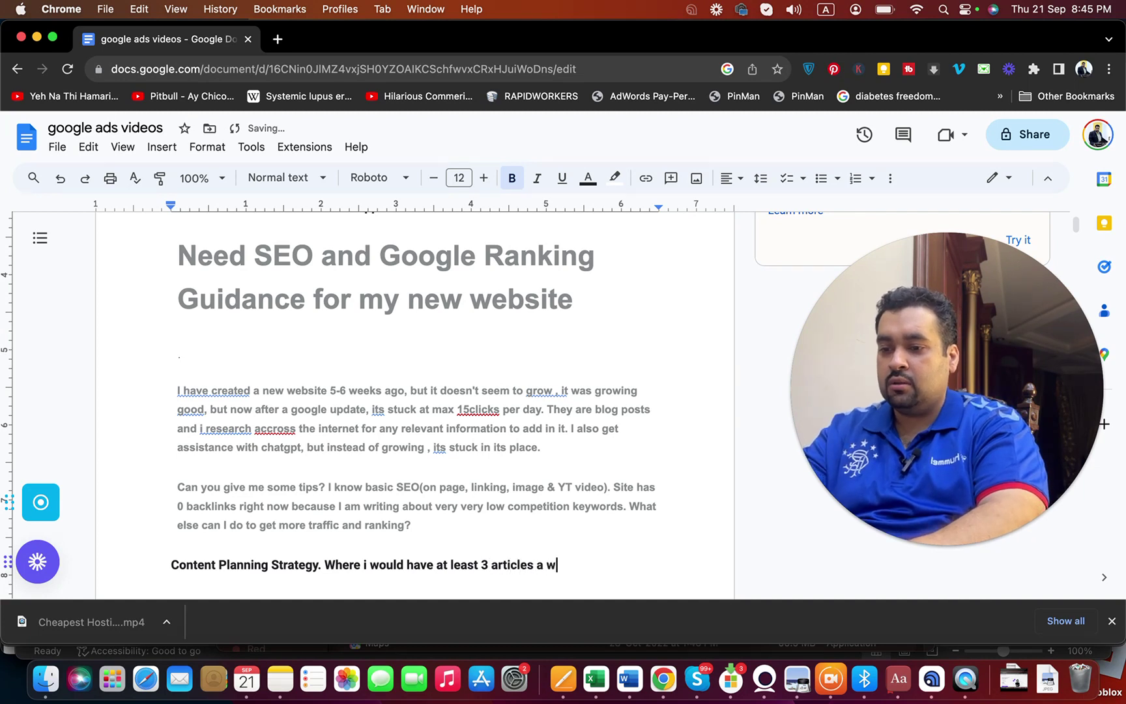
type("eek, ideally ")
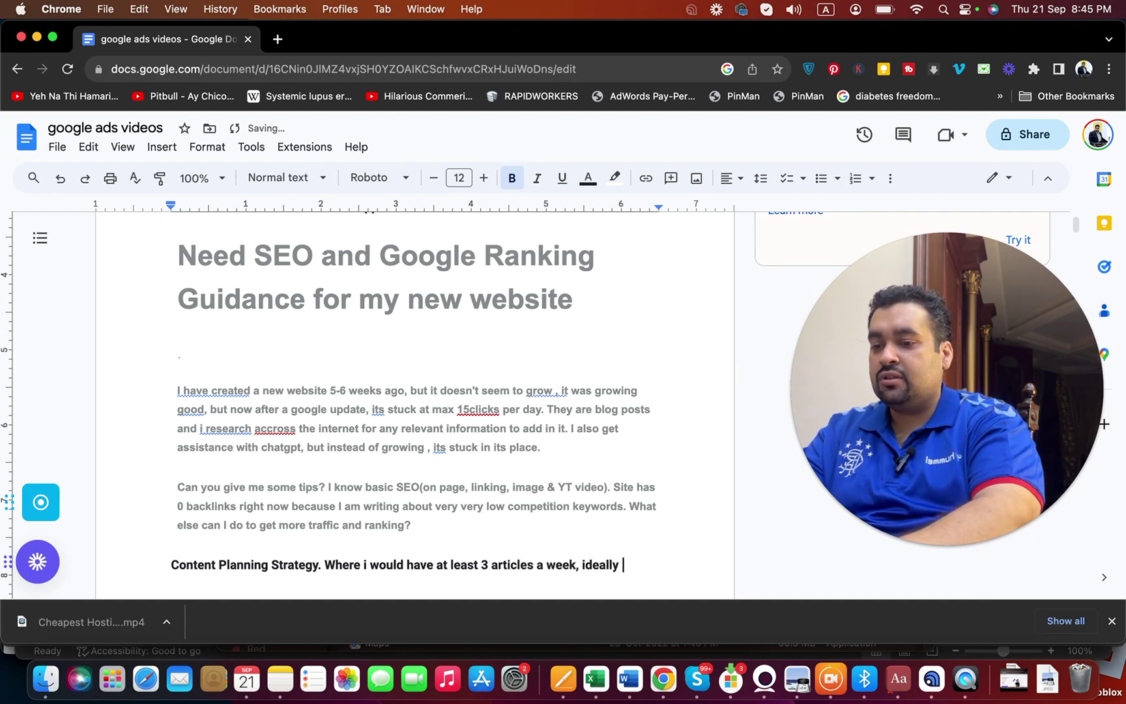
type("7 ")
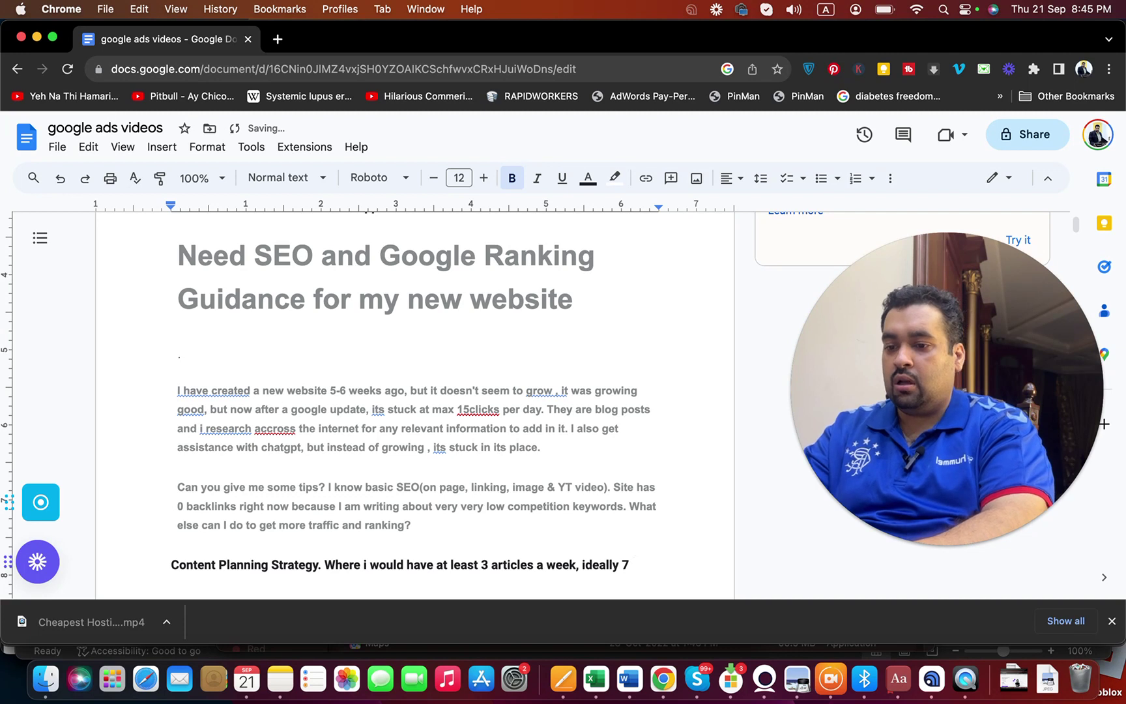
type("pe")
type("r week f")
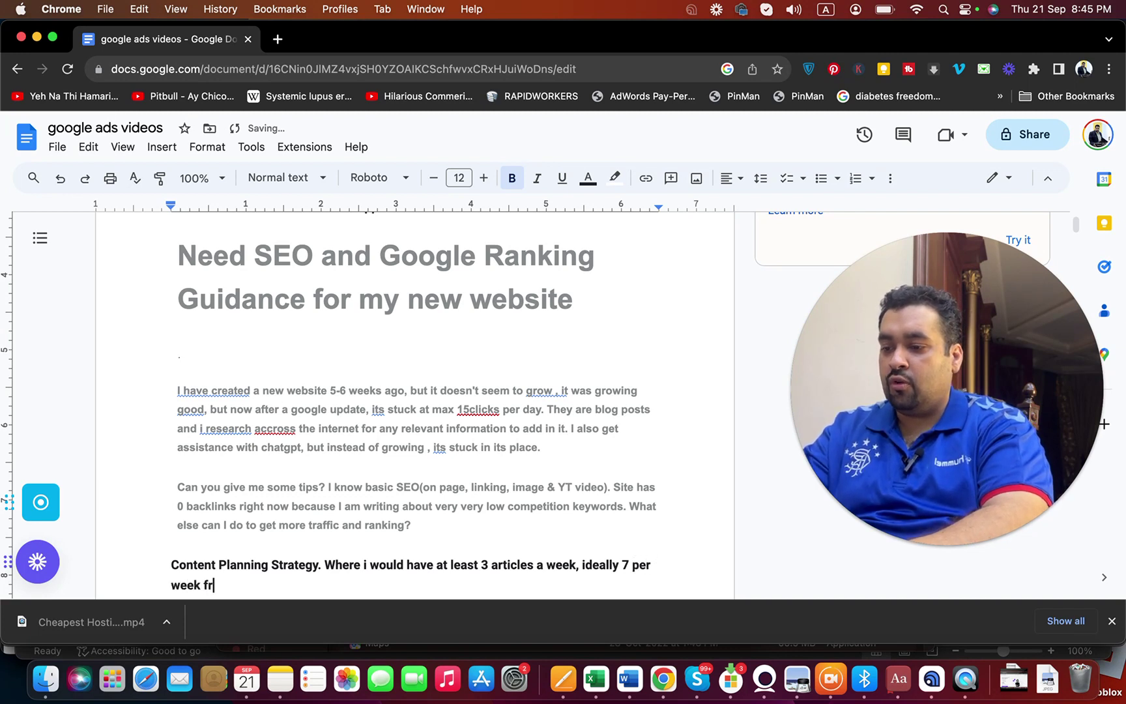
type("or the ne")
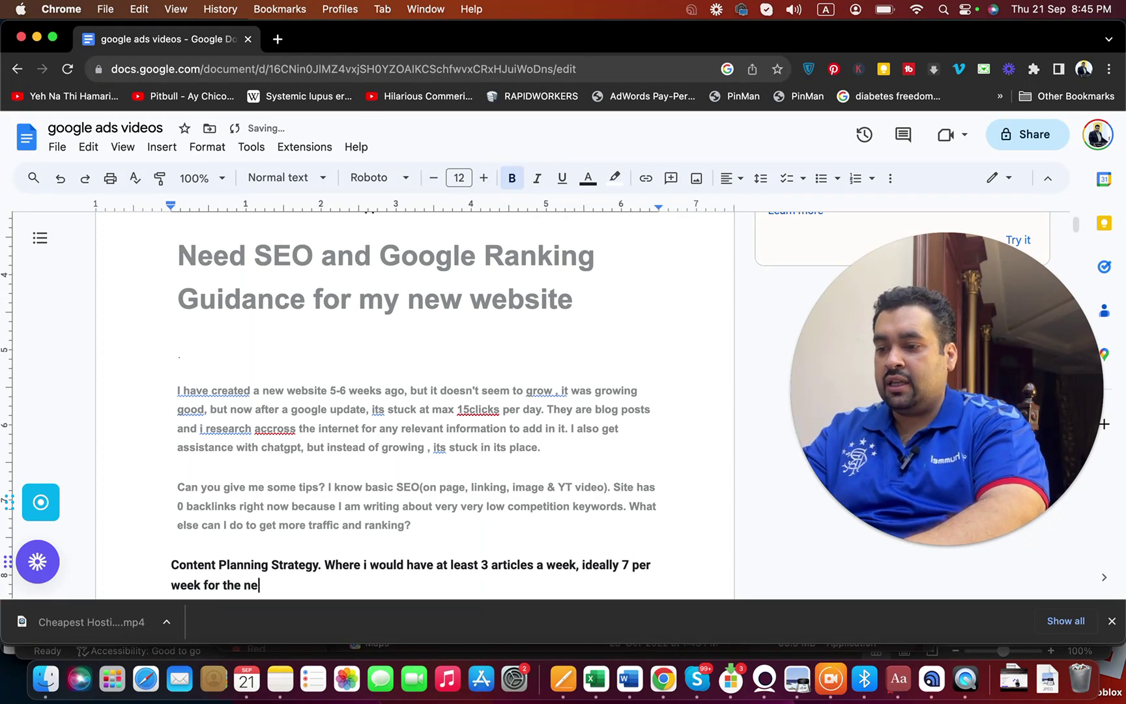
type("xt 100 days.")
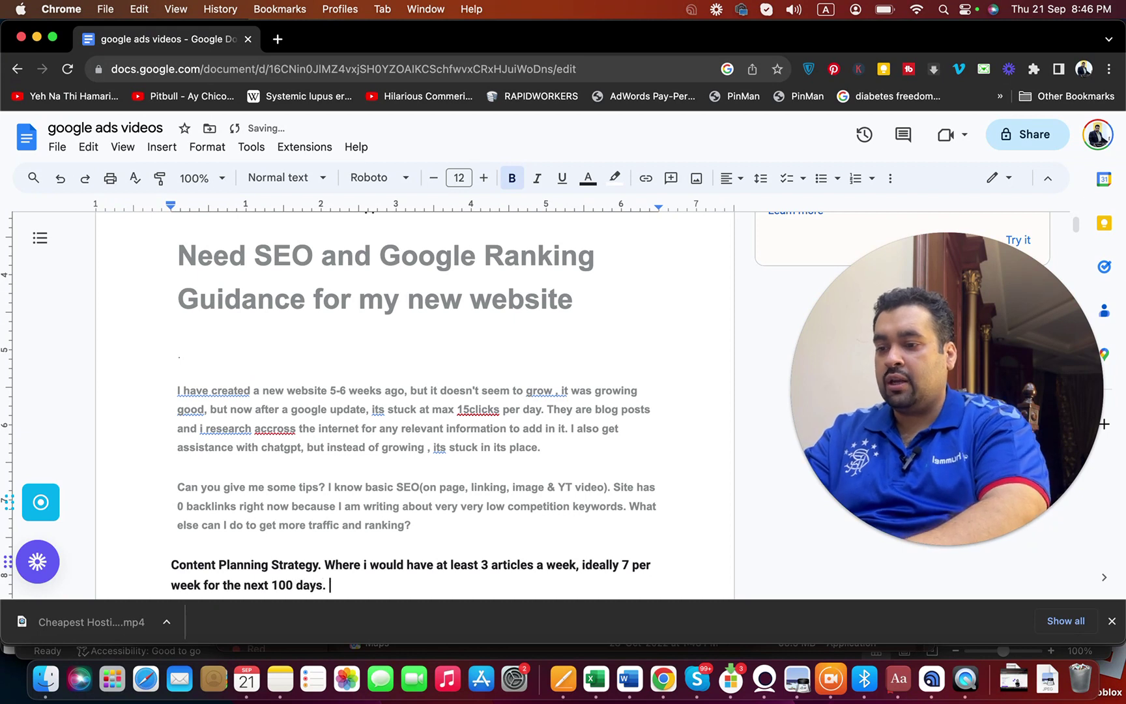
type("100 Artic")
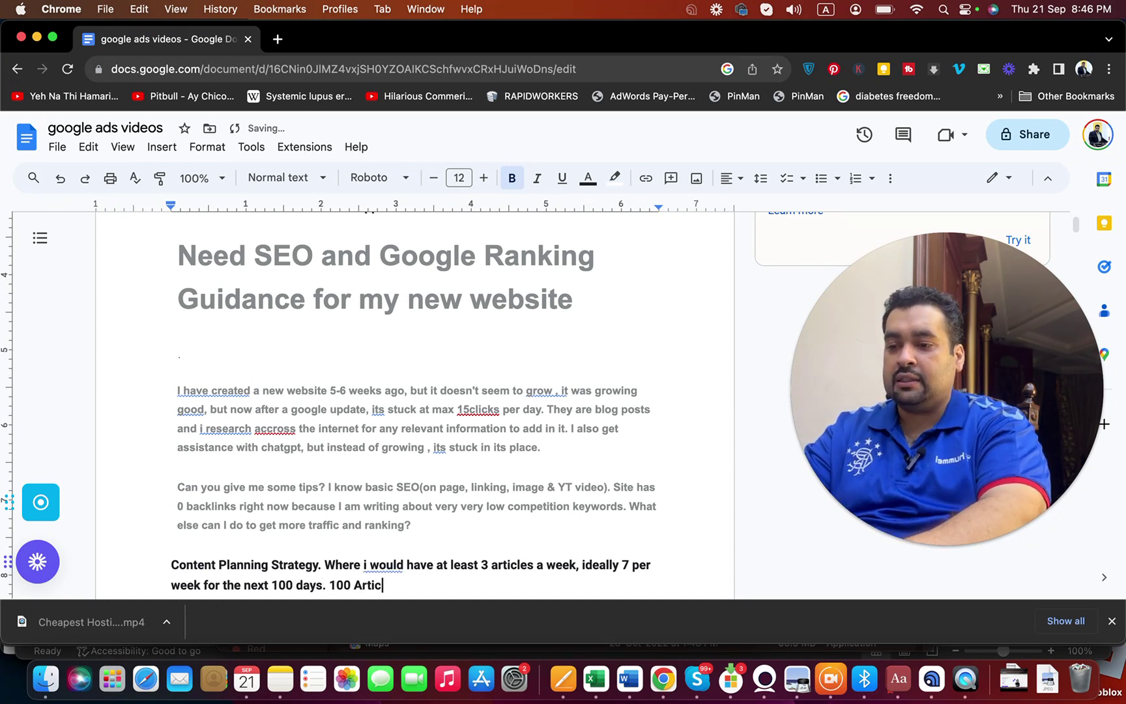
type("les consis")
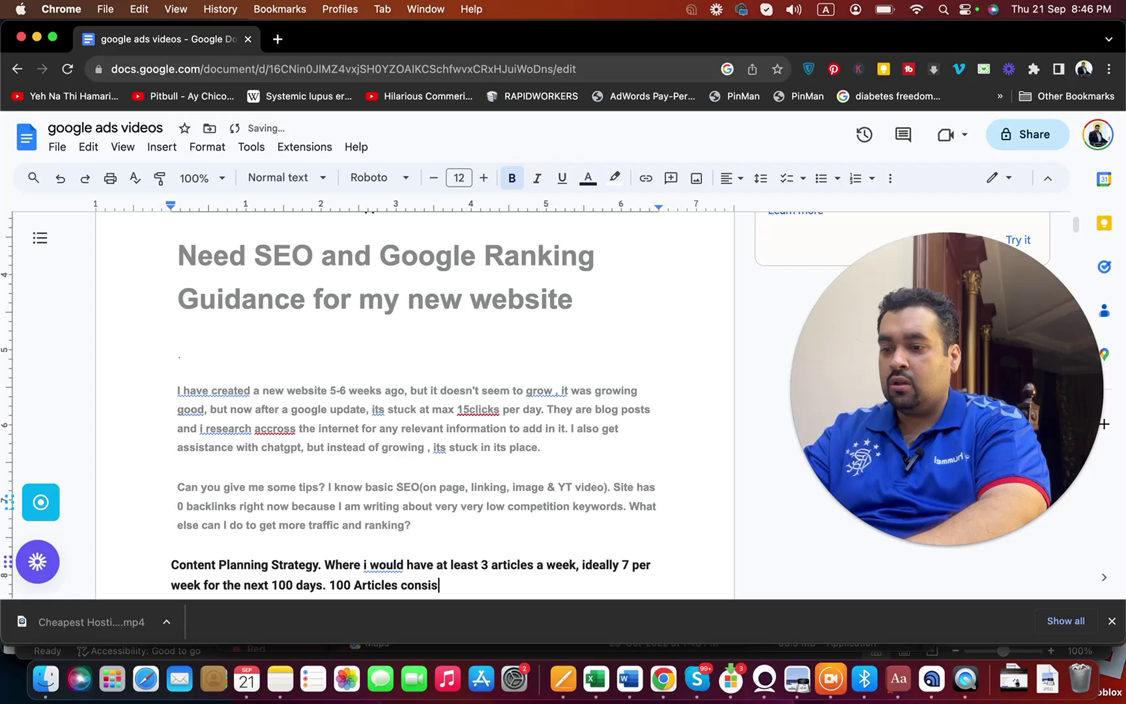
type("tly.")
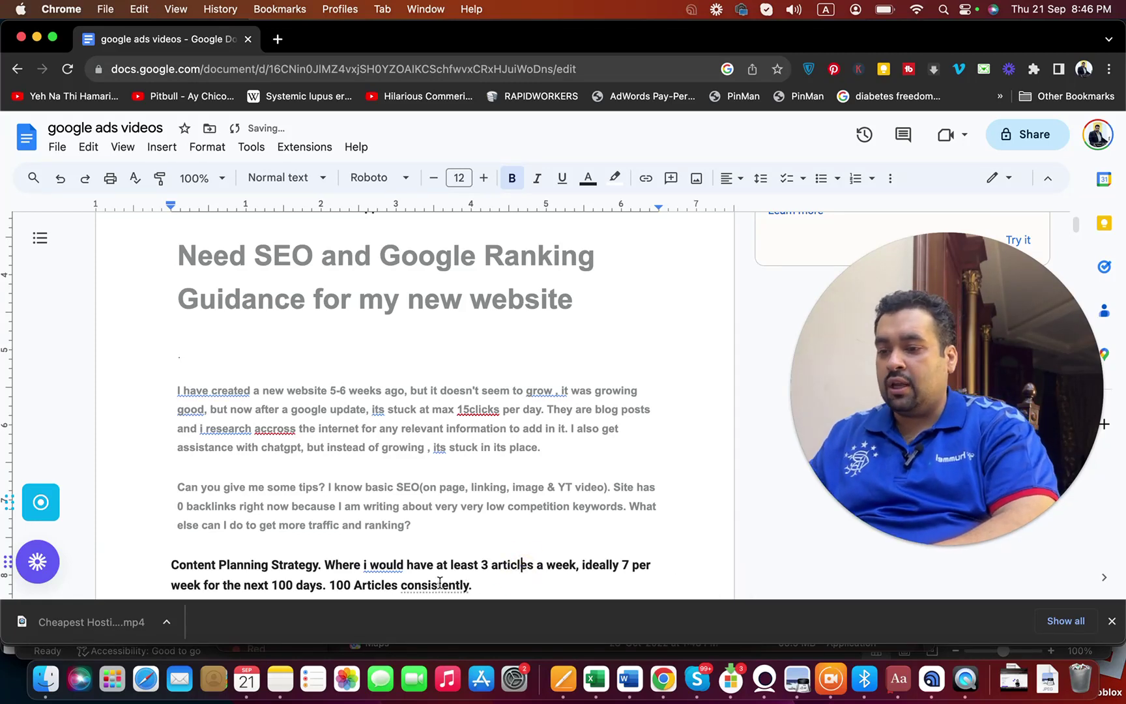
mouse_move(435, 585)
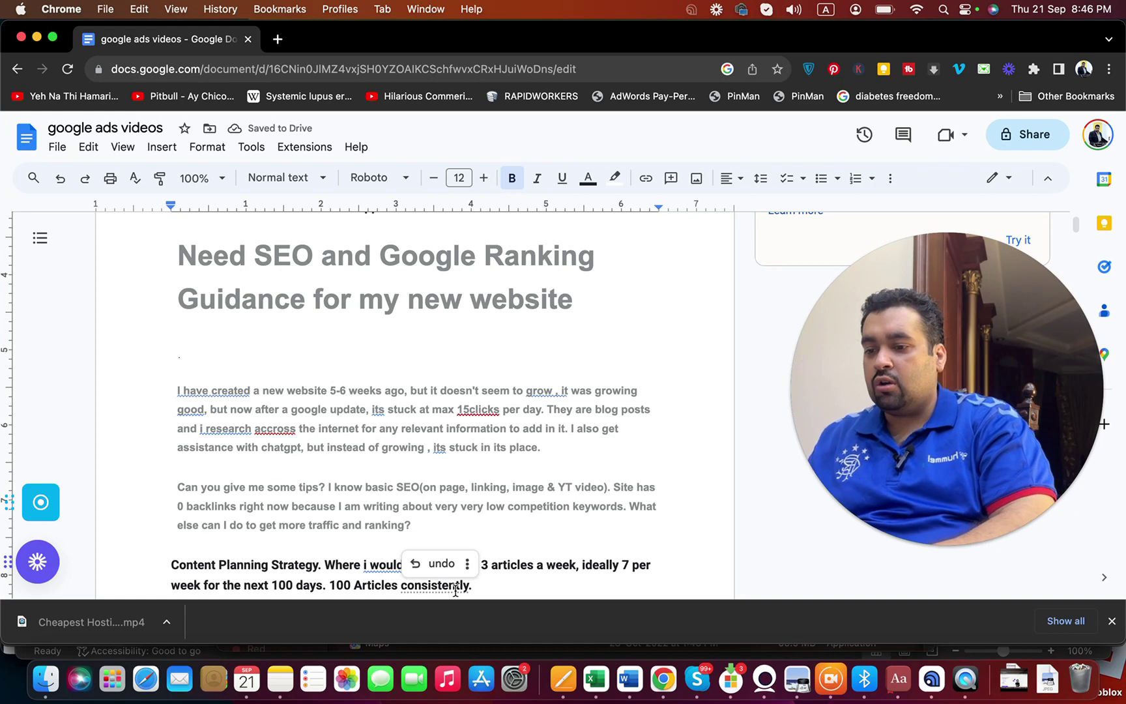
right_click(454, 589)
key("Escape")
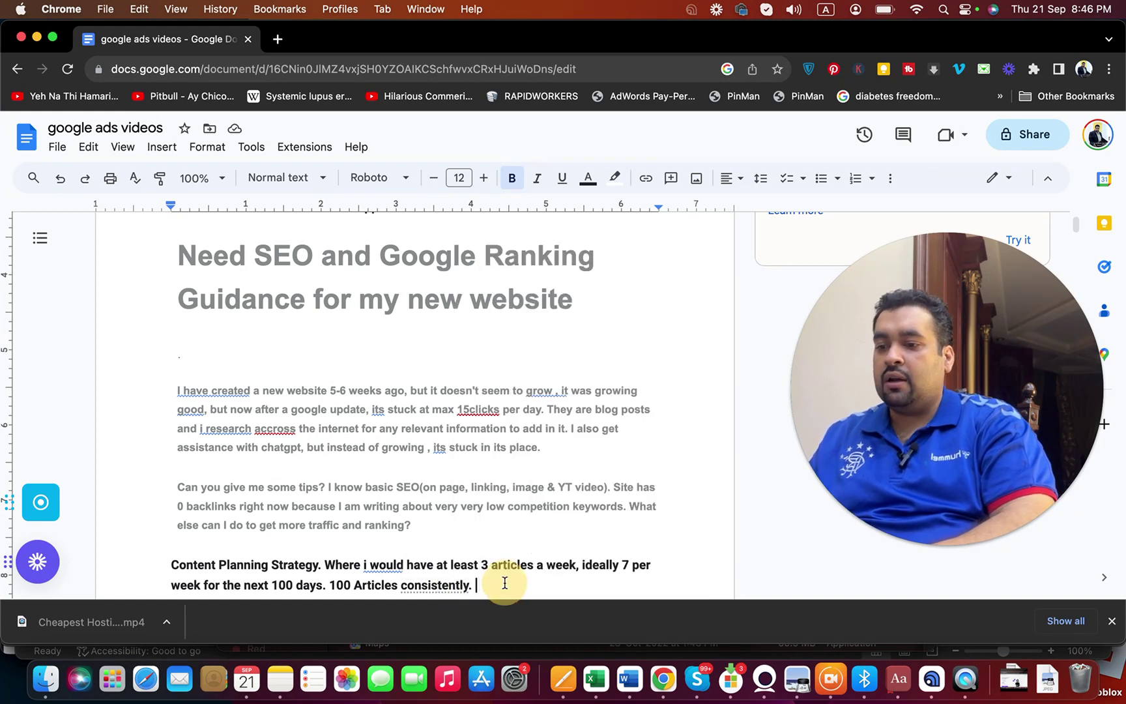
key("Return")
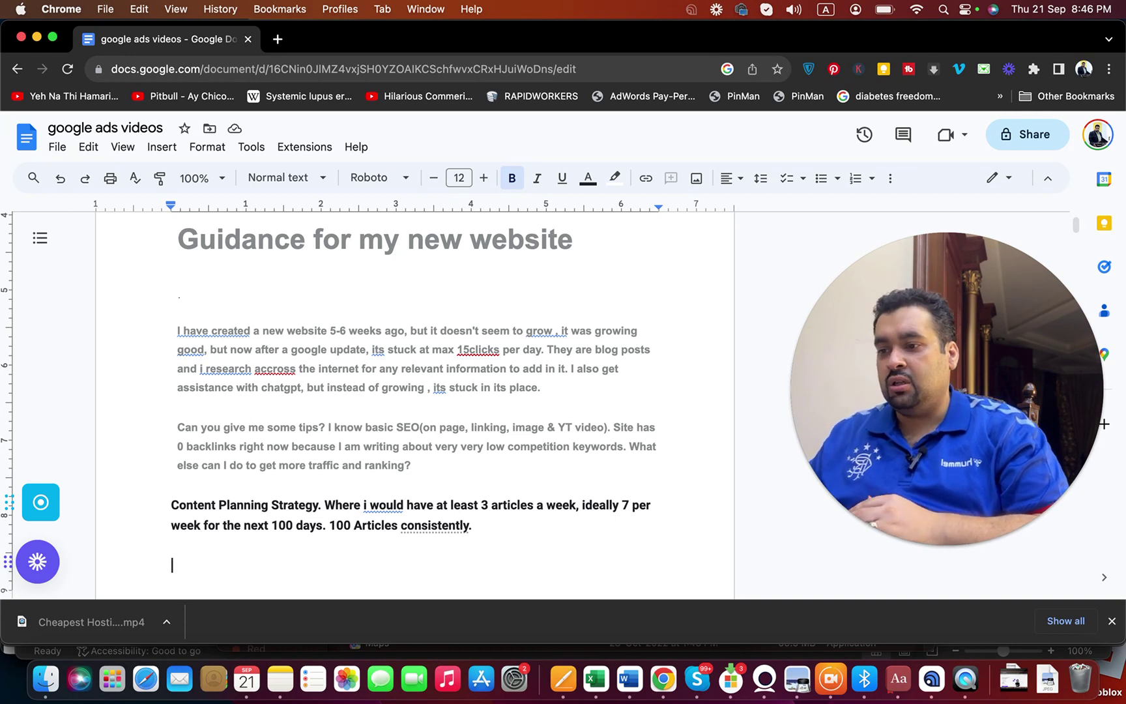
Step: Write the Auditing sentence on errors, image ALT tags, and embedding YouTube videos for links
type("A")
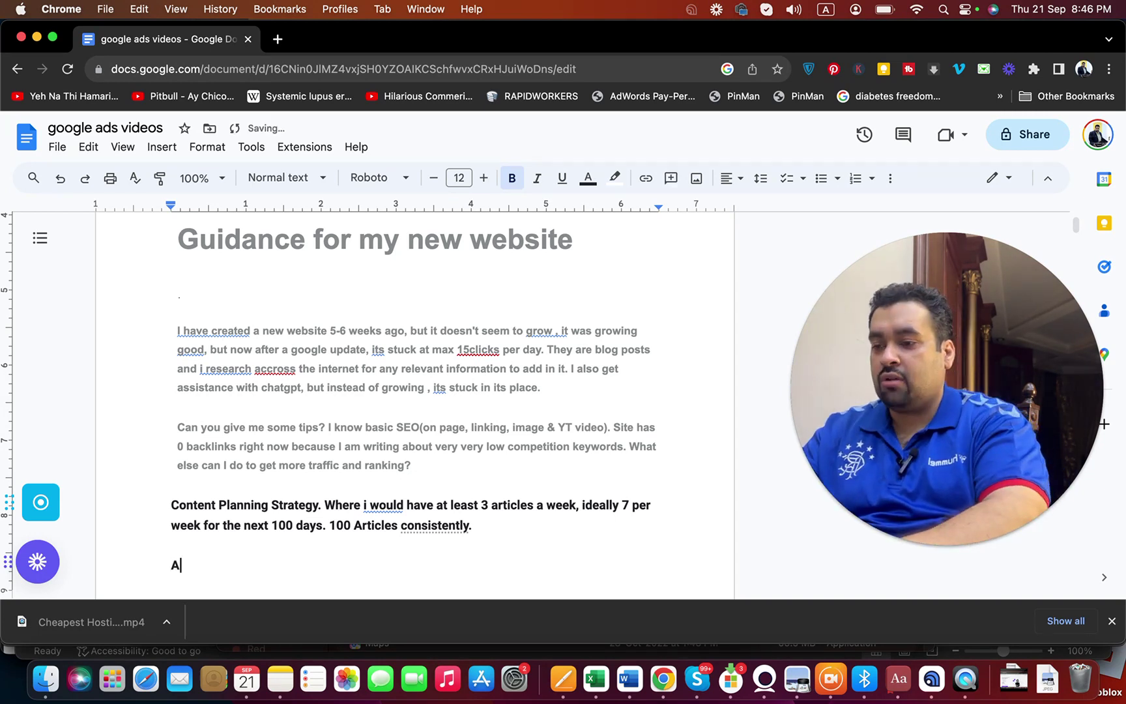
type("uditing. You n")
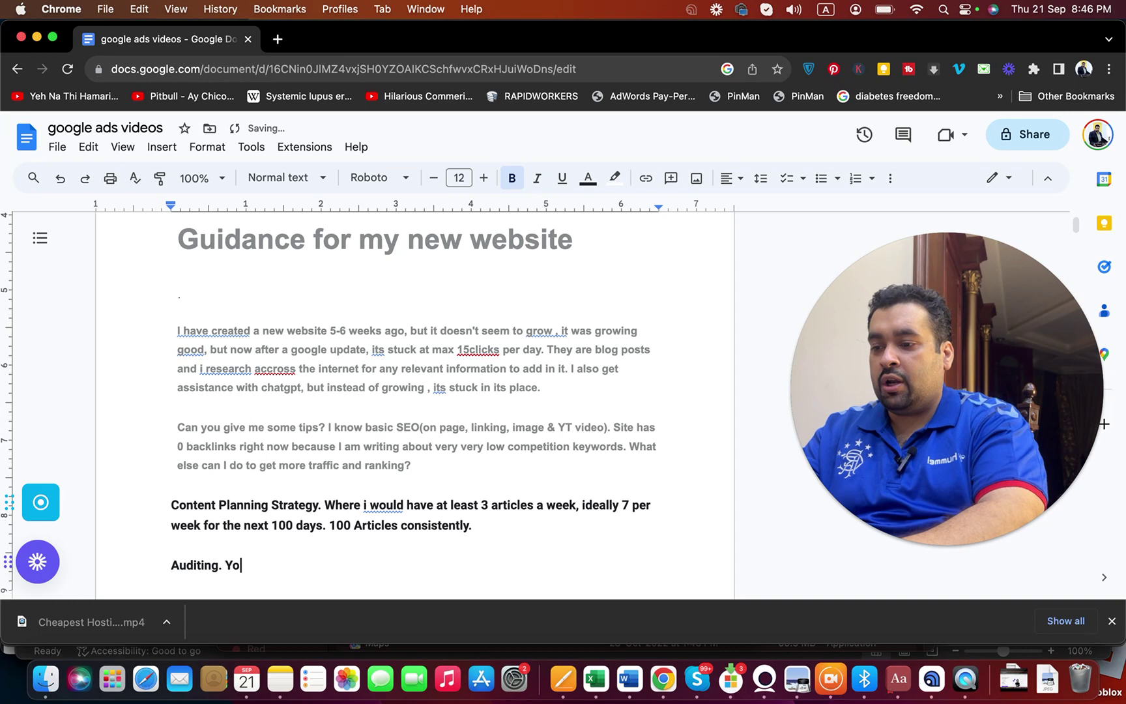
type("eed to")
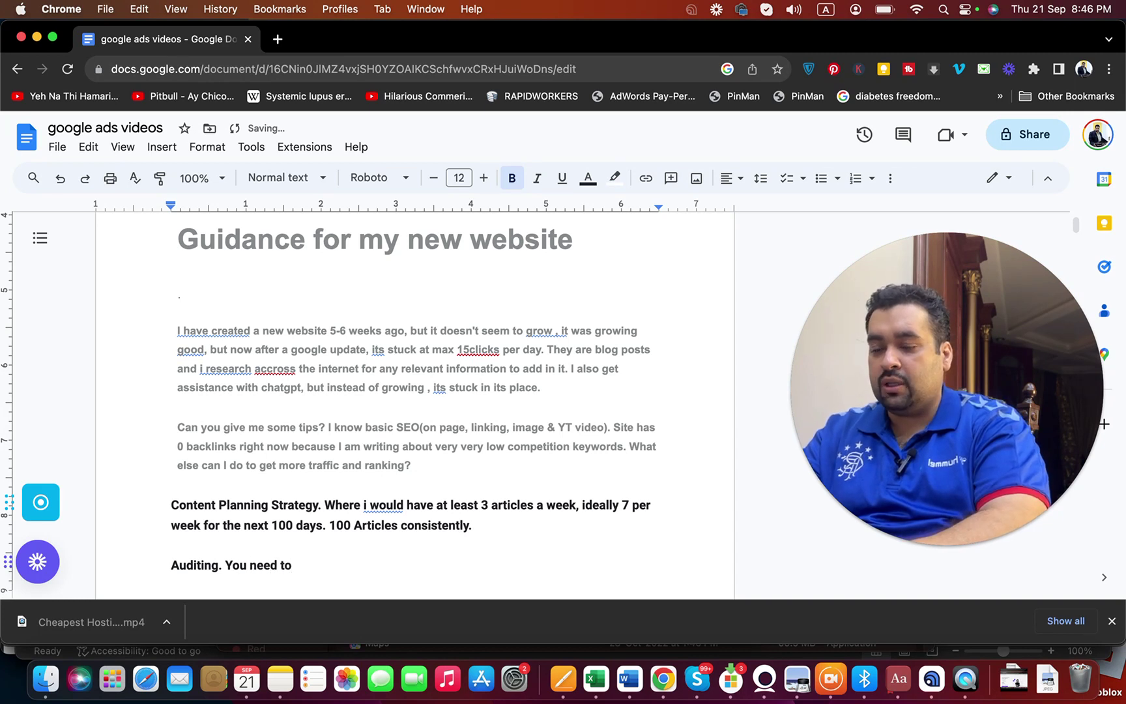
type(" audit")
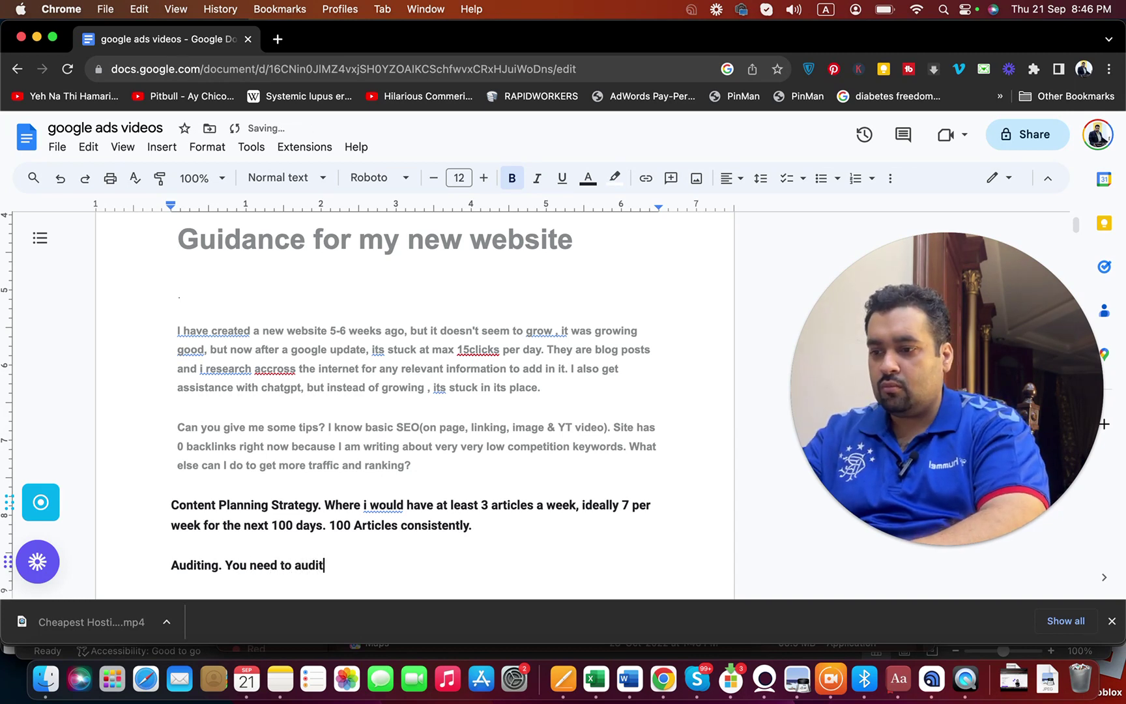
type(" for any possible errors, ")
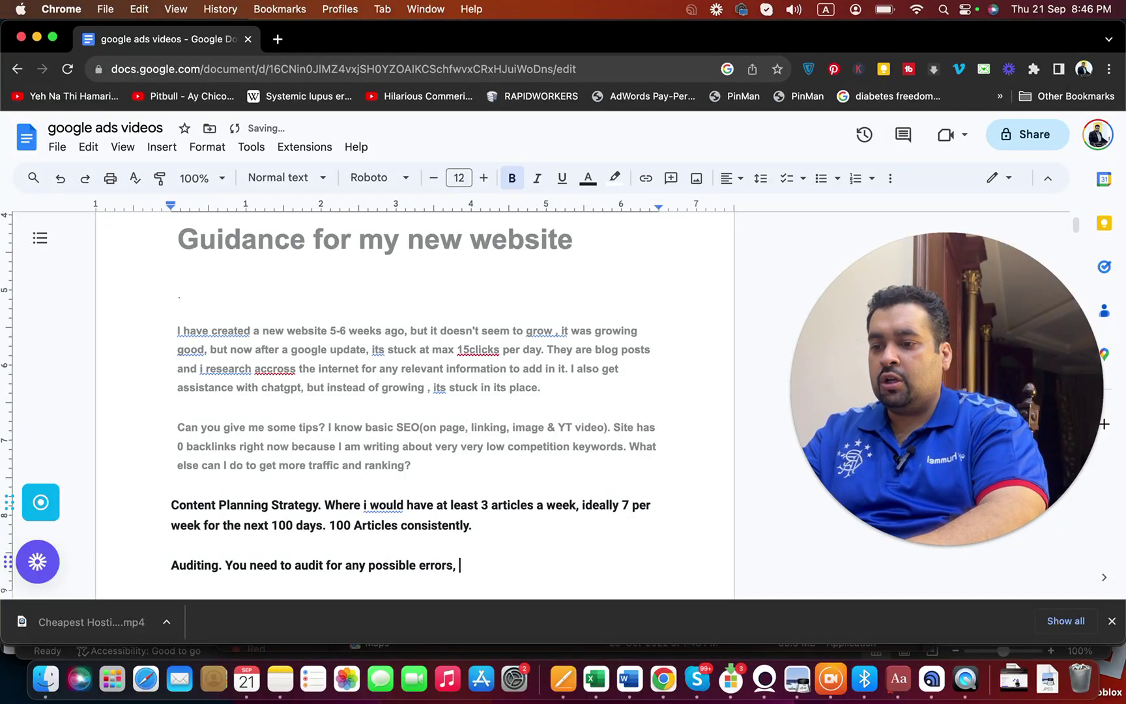
type("ALT Tags")
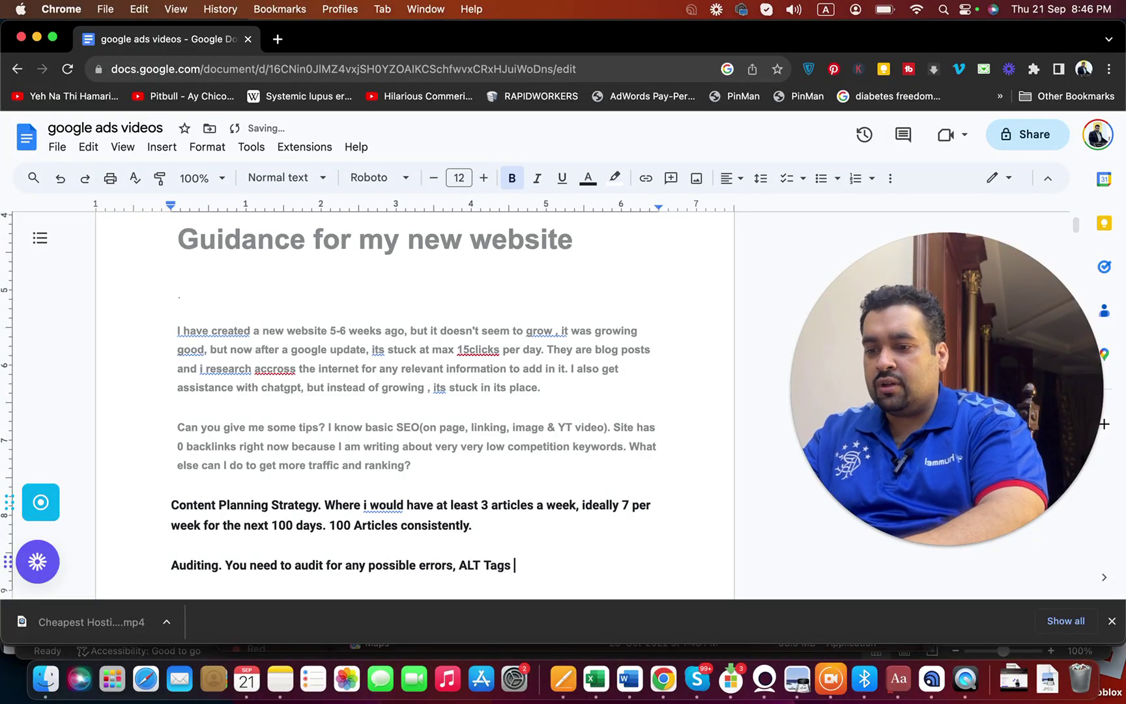
type(" with images, ")
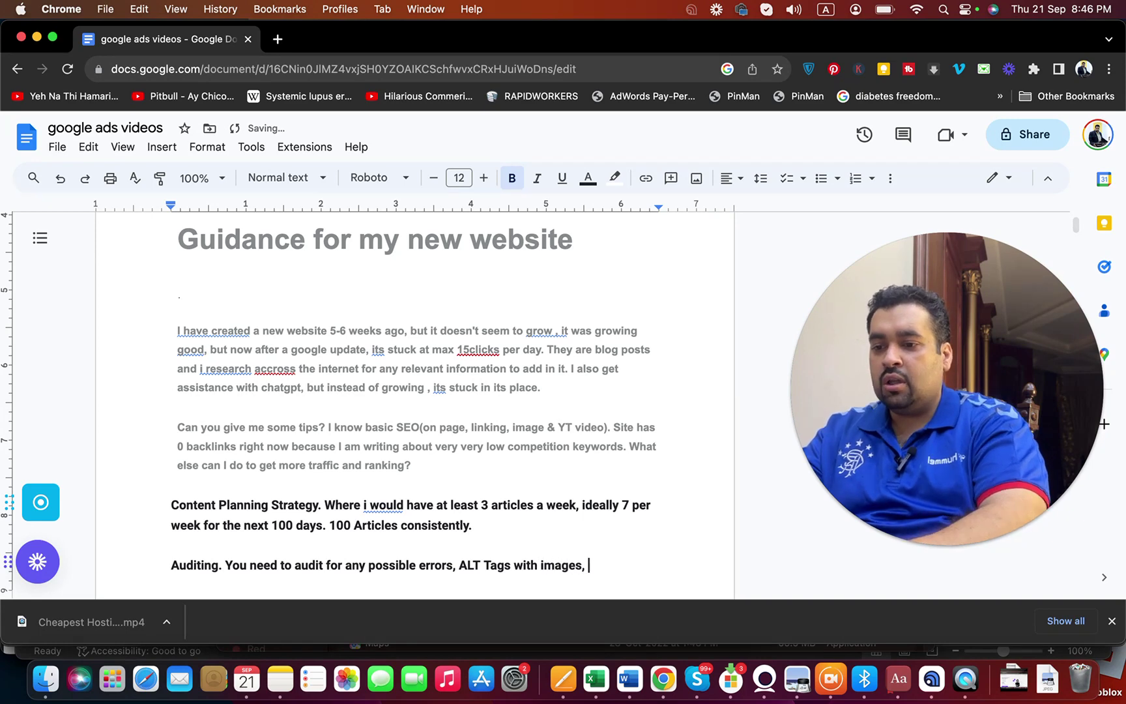
type("if you can c")
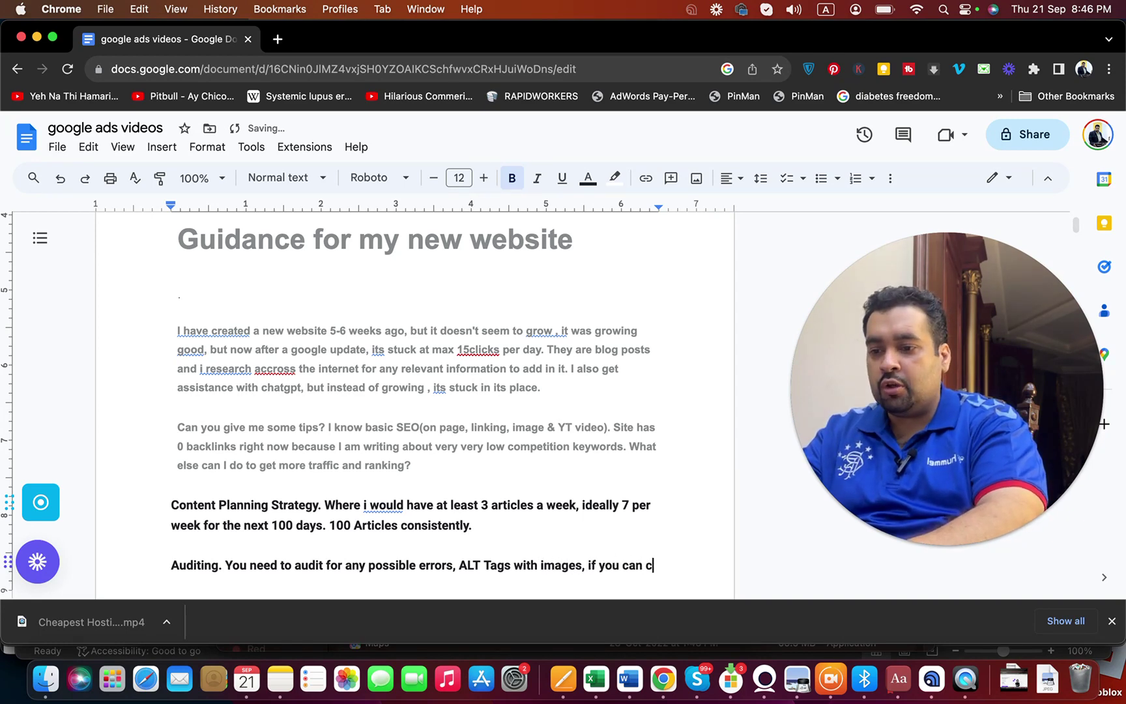
type("reate")
key("Return")
key("Return")
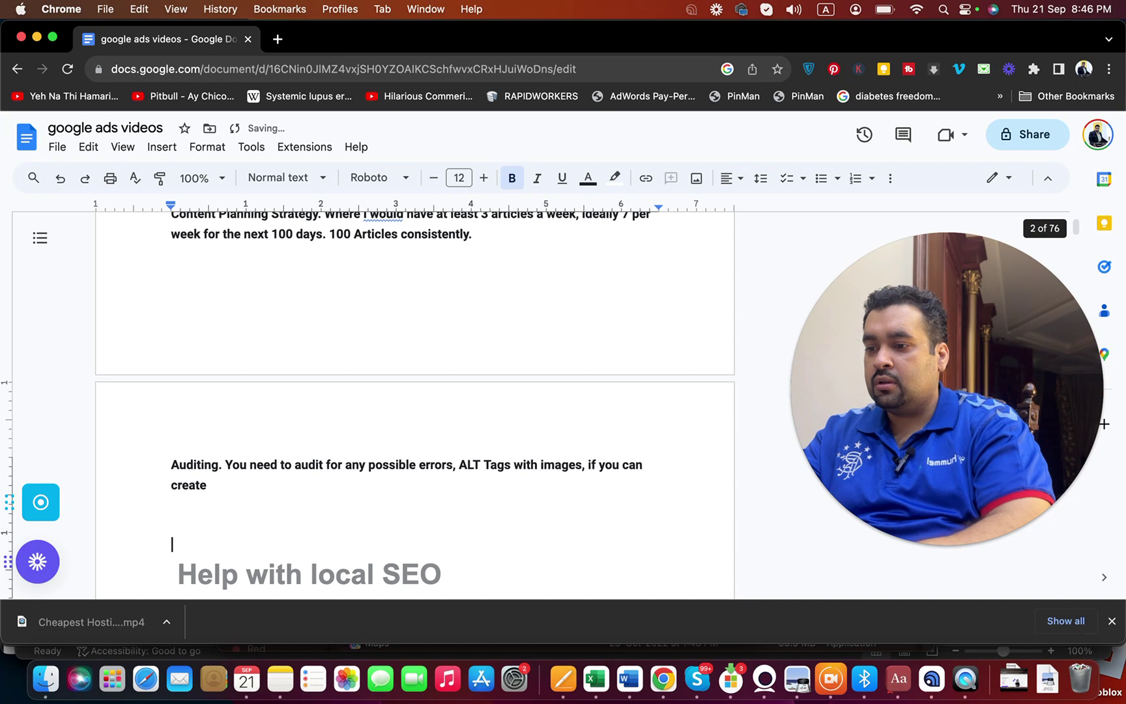
key("Return")
key("Return")
key("Return")
key("Return")
key("Return")
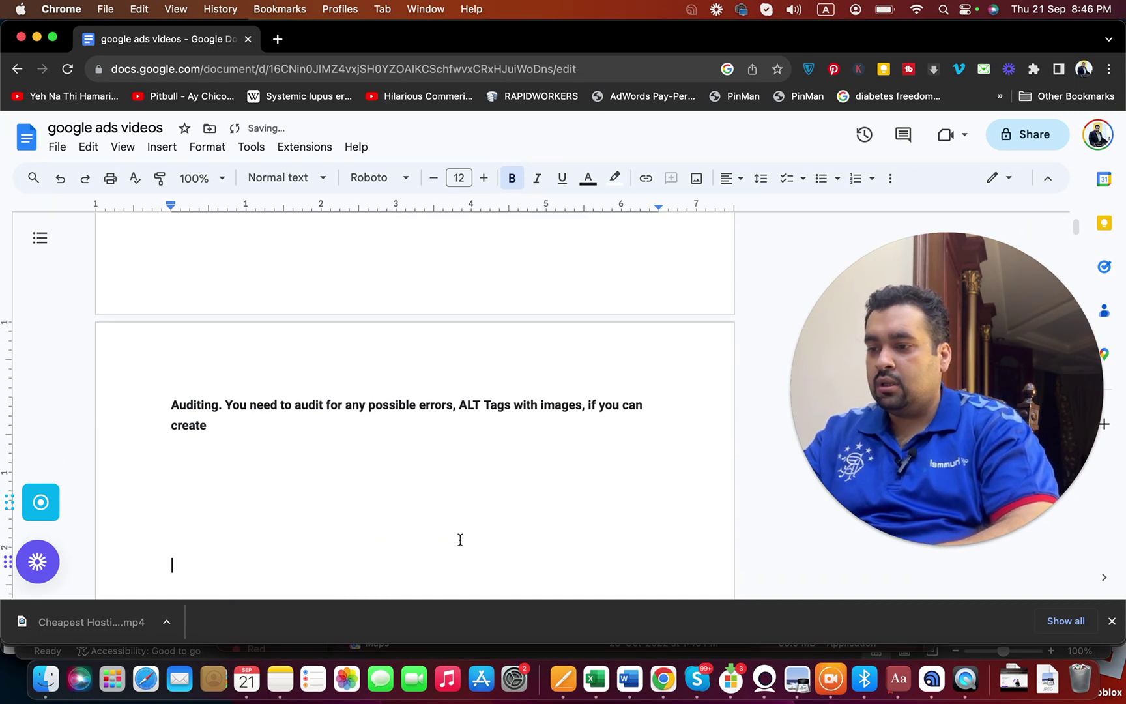
left_click(374, 427)
type("youtube")
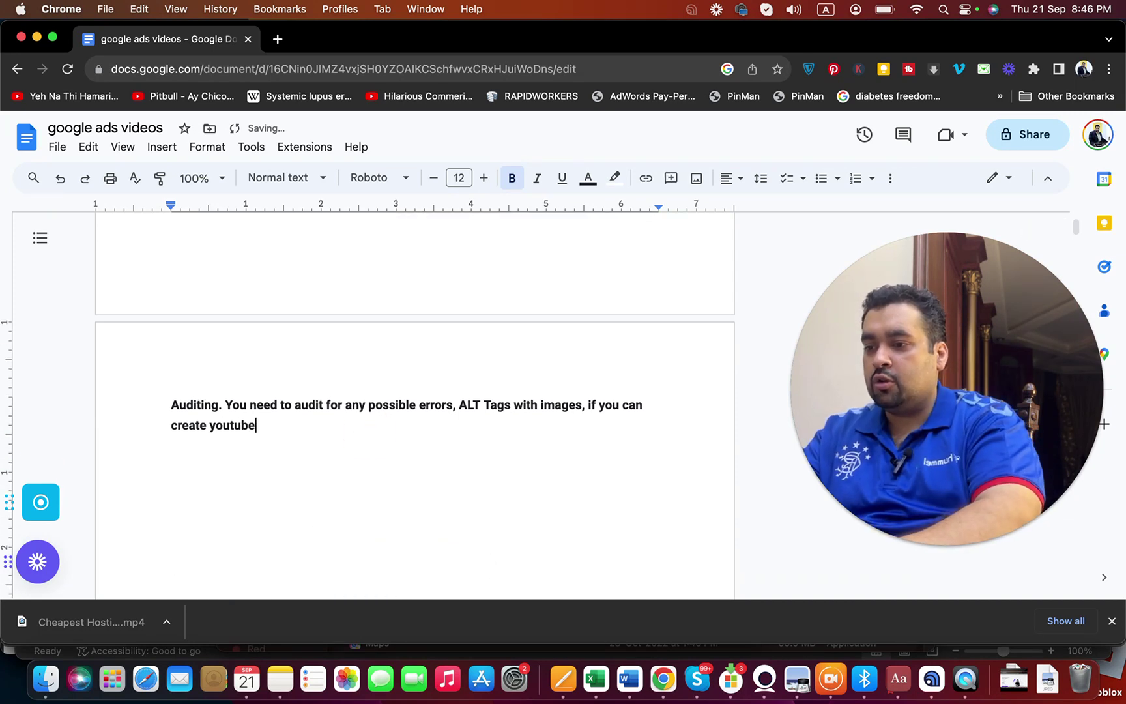
type(" videos embedd")
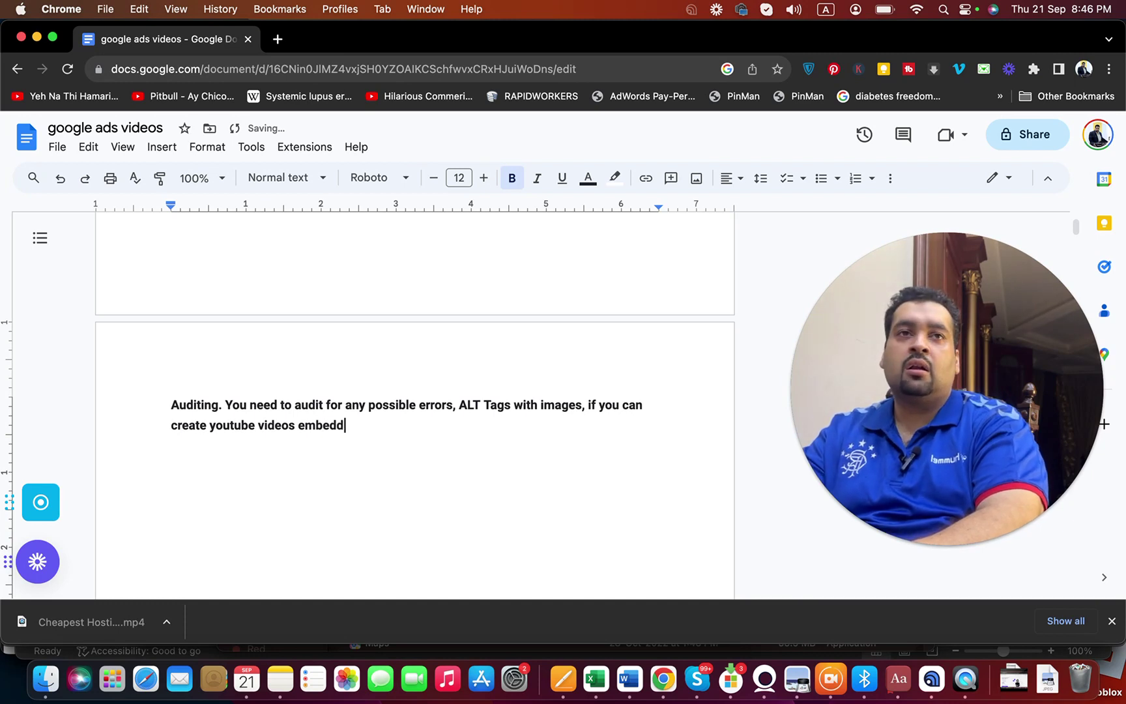
key("BackSpace")
type("on")
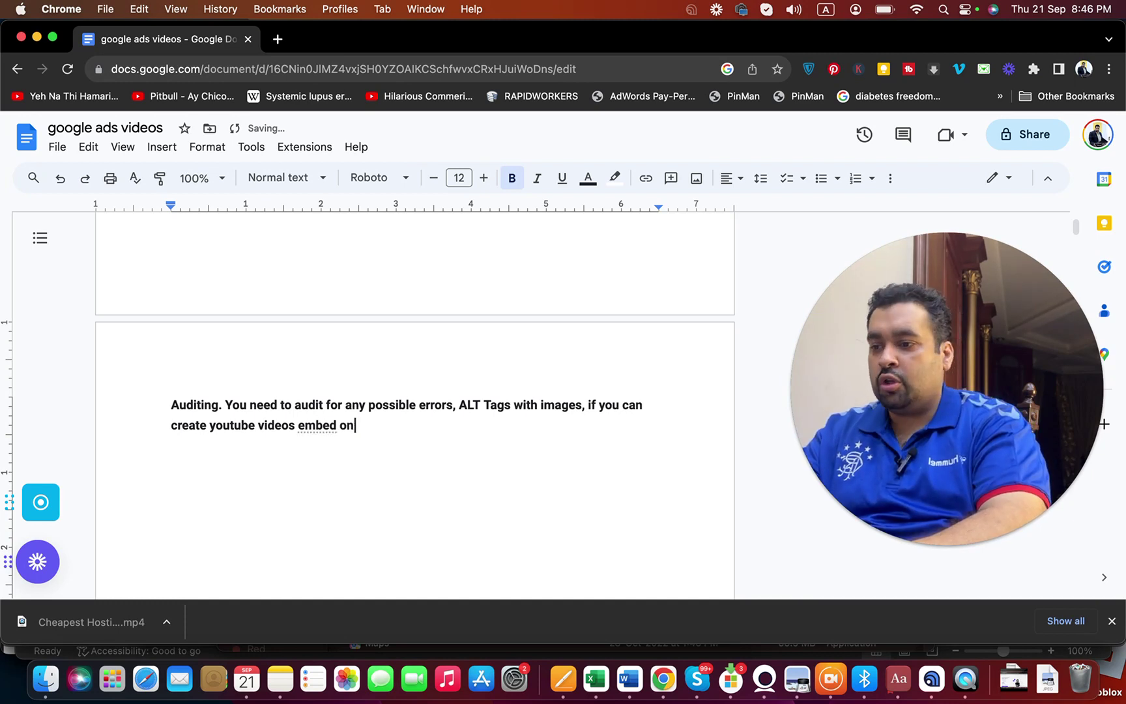
type(" your article + ge")
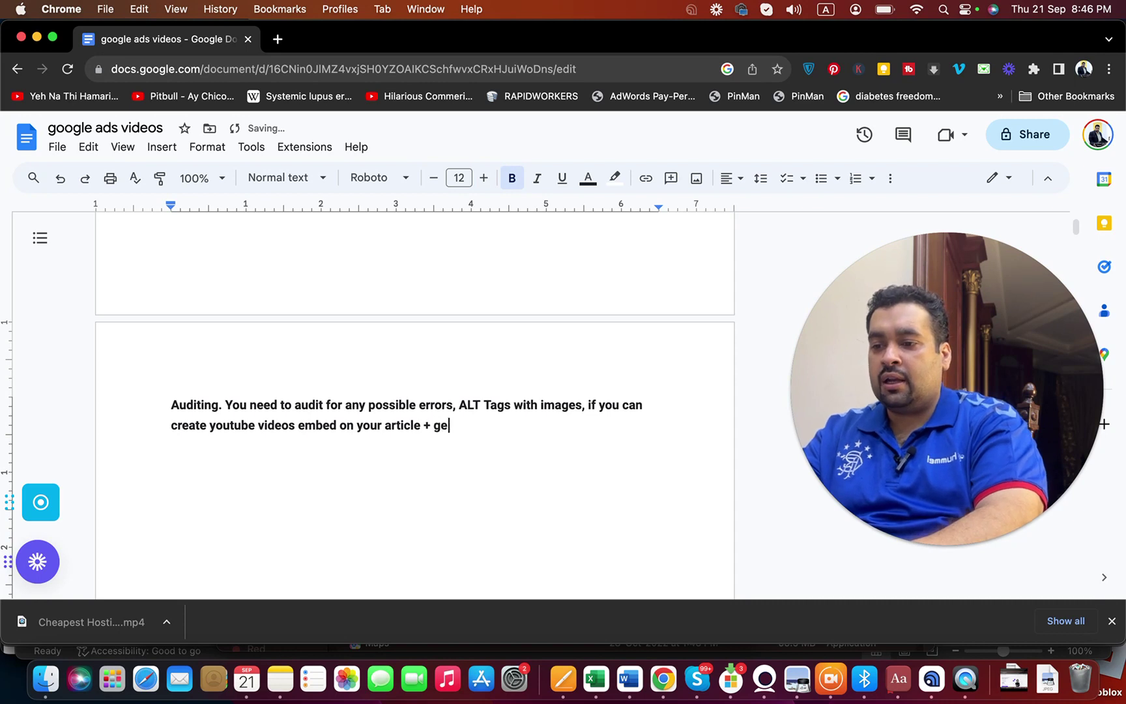
type("t a link from ")
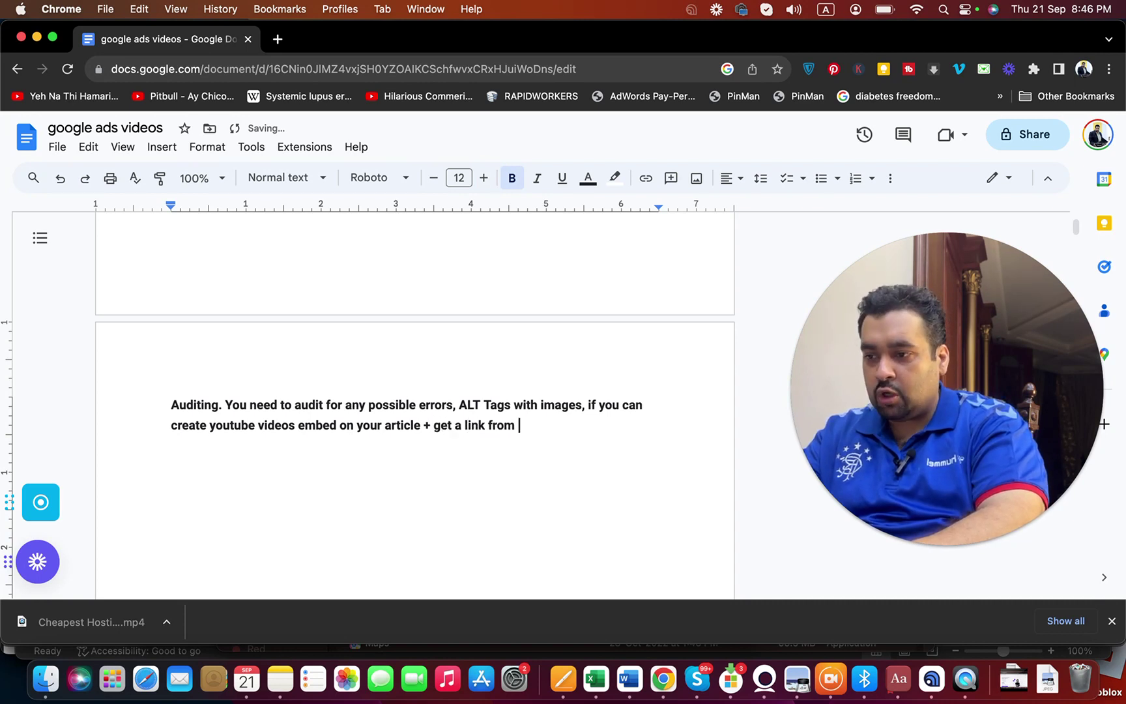
type("videos.")
Step: Add a line reading 'Broken links. Schema errors' below the auditing sentence
key("Return")
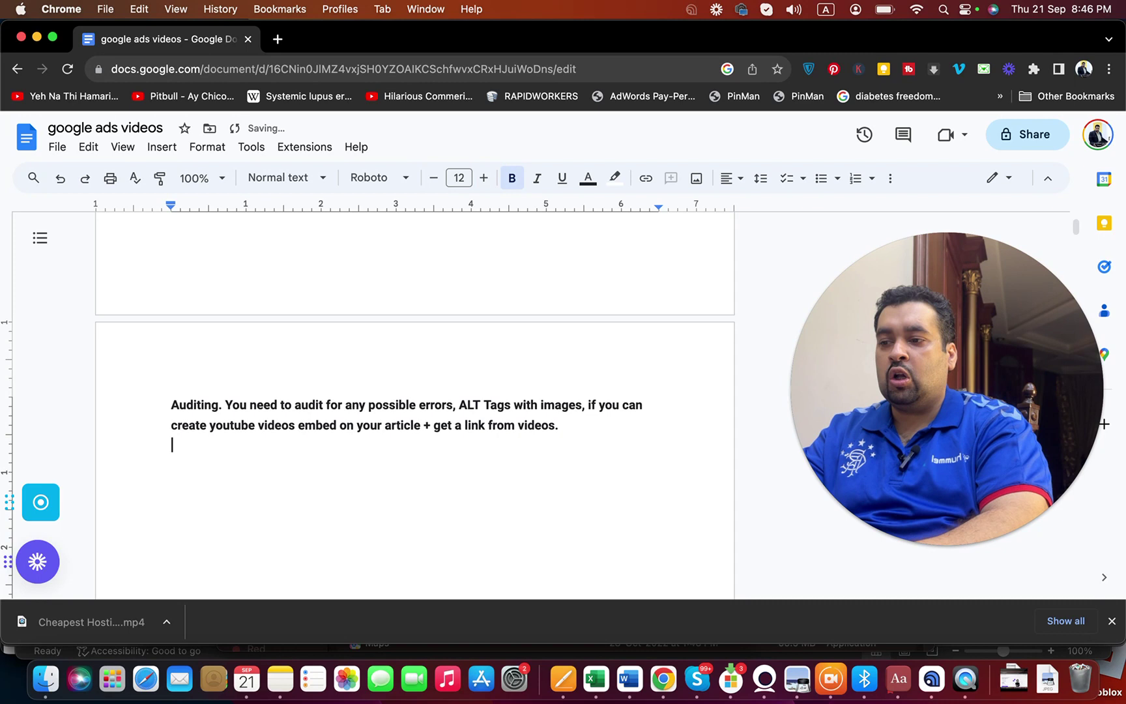
type("broken")
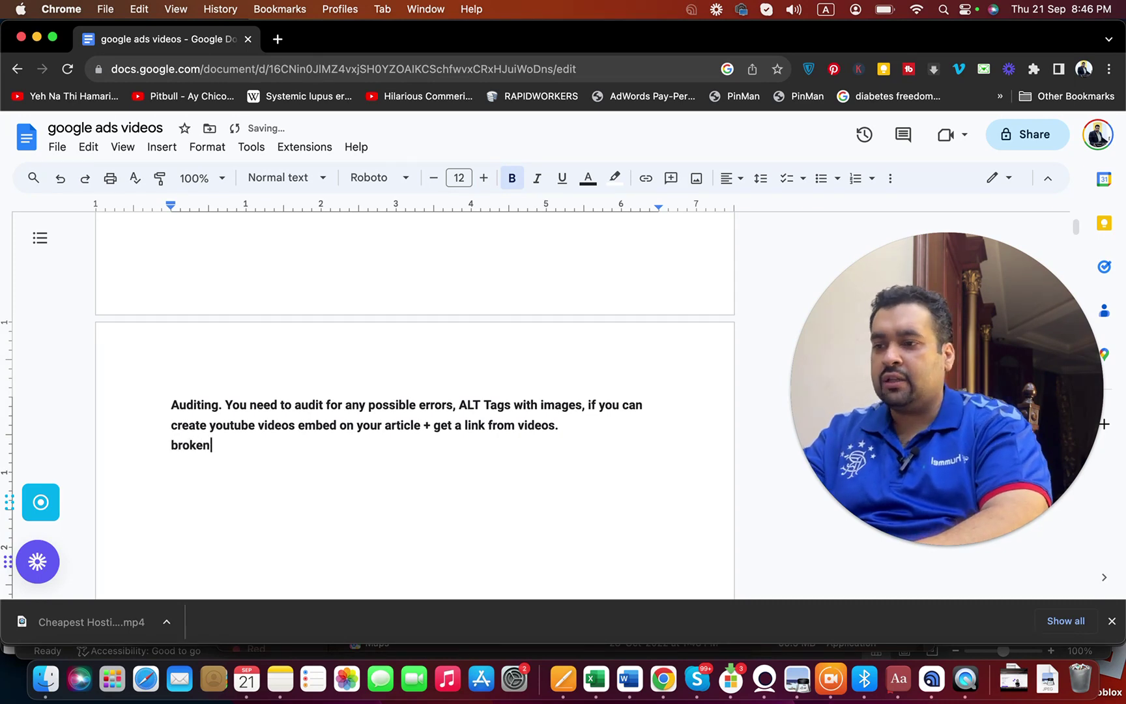
type(" links. sc")
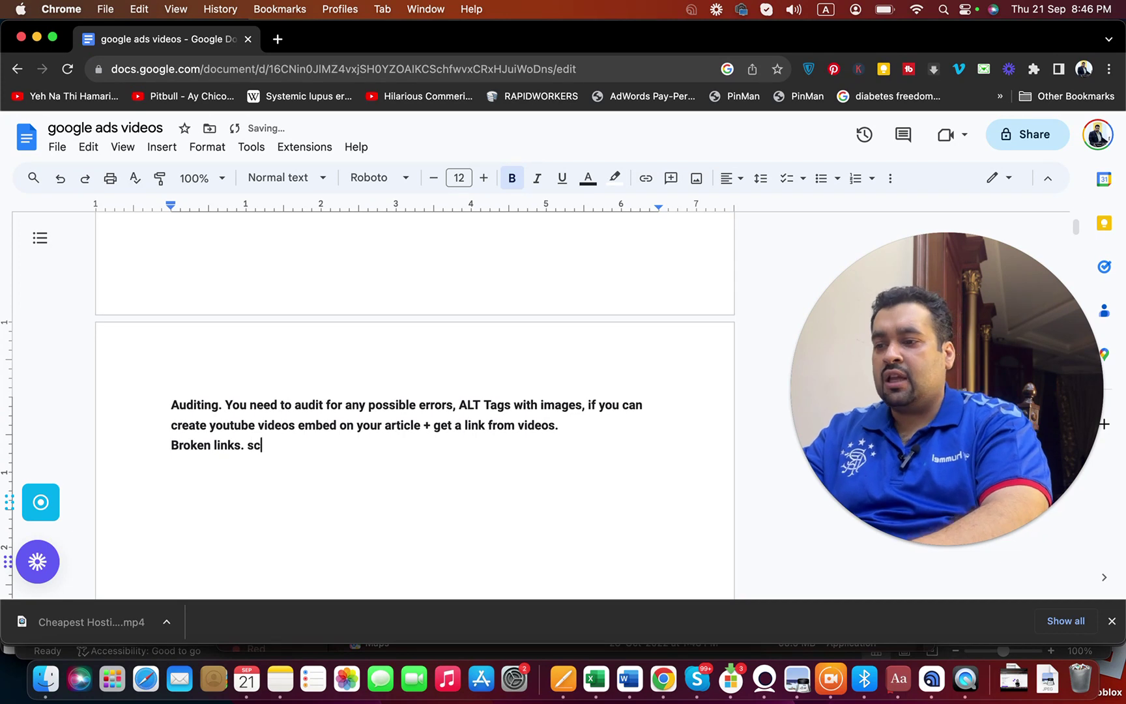
type(" hem")
type(" error")
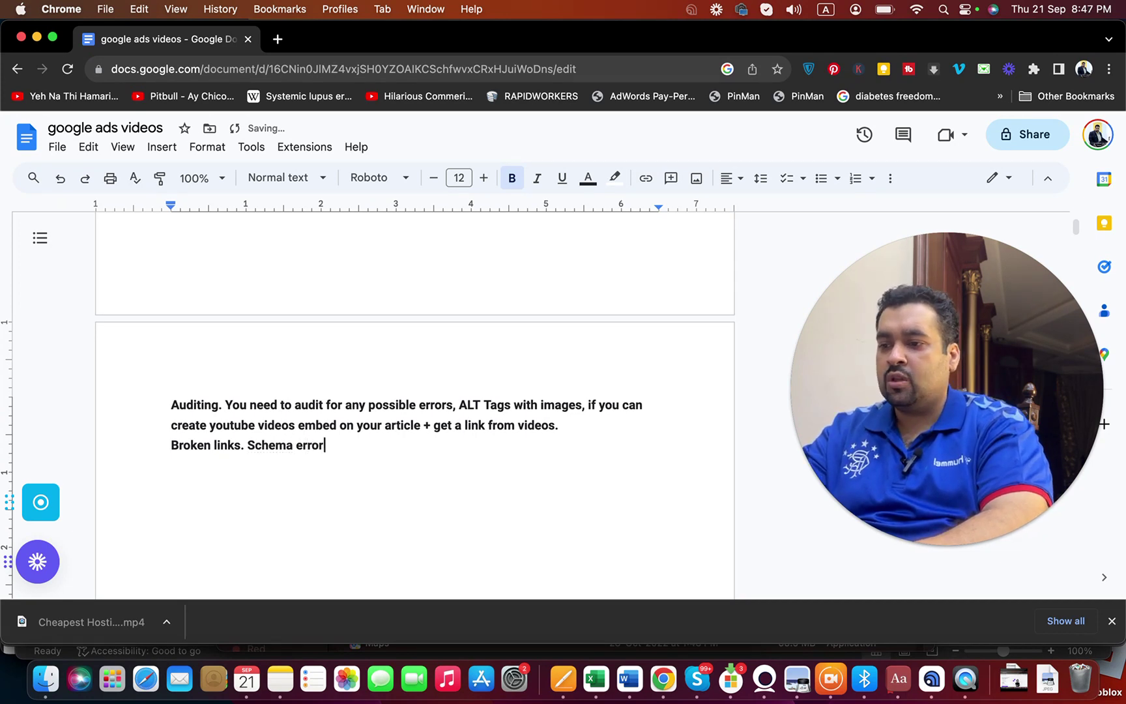
type("s")
key("Return")
key("Return")
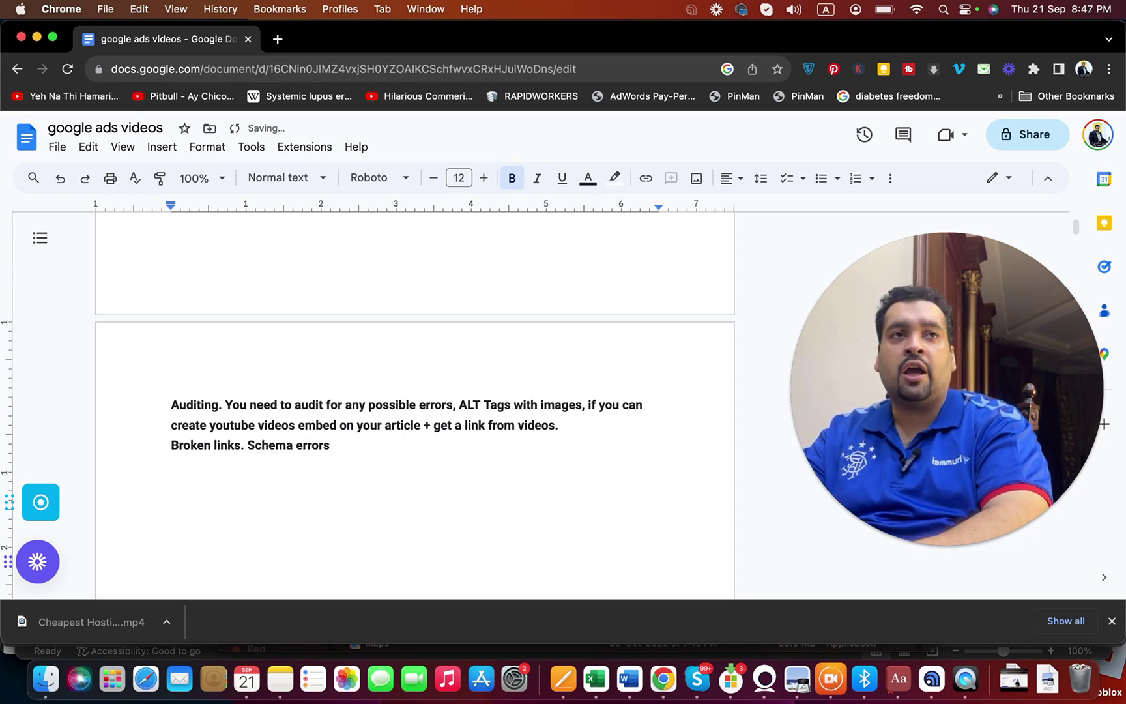
Step: Add the lines 'Google search console', 'Backlink plan.' and 'Competitor research' below the auditing notes
type("Google search console")
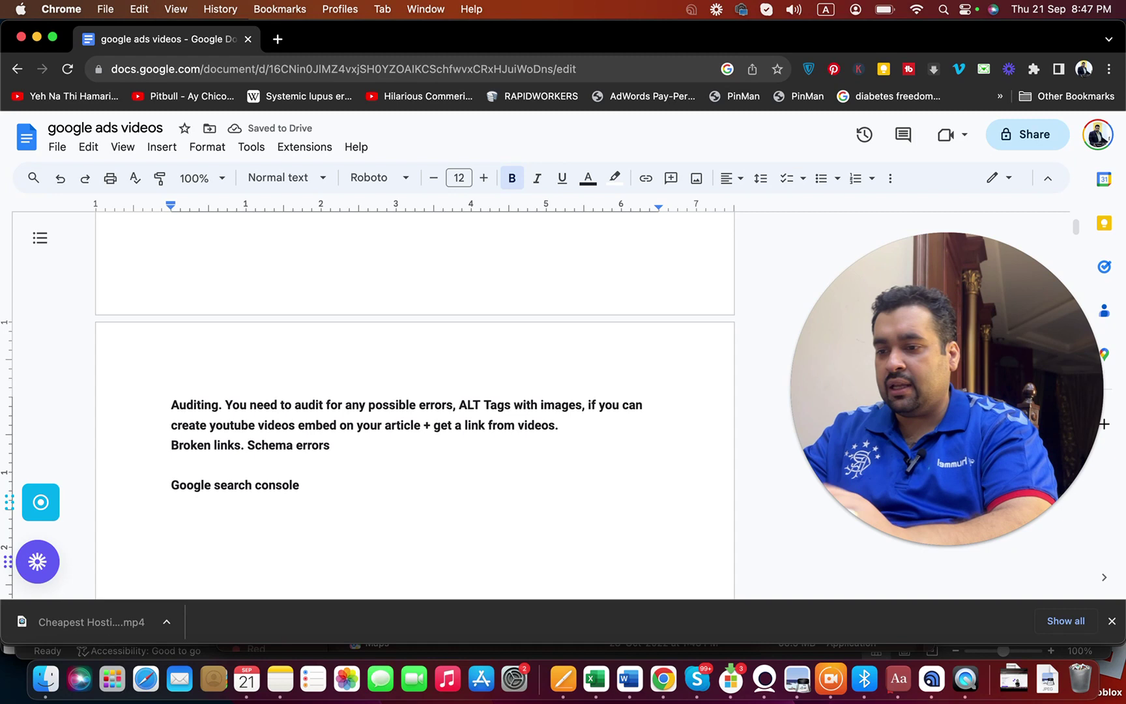
key("Return")
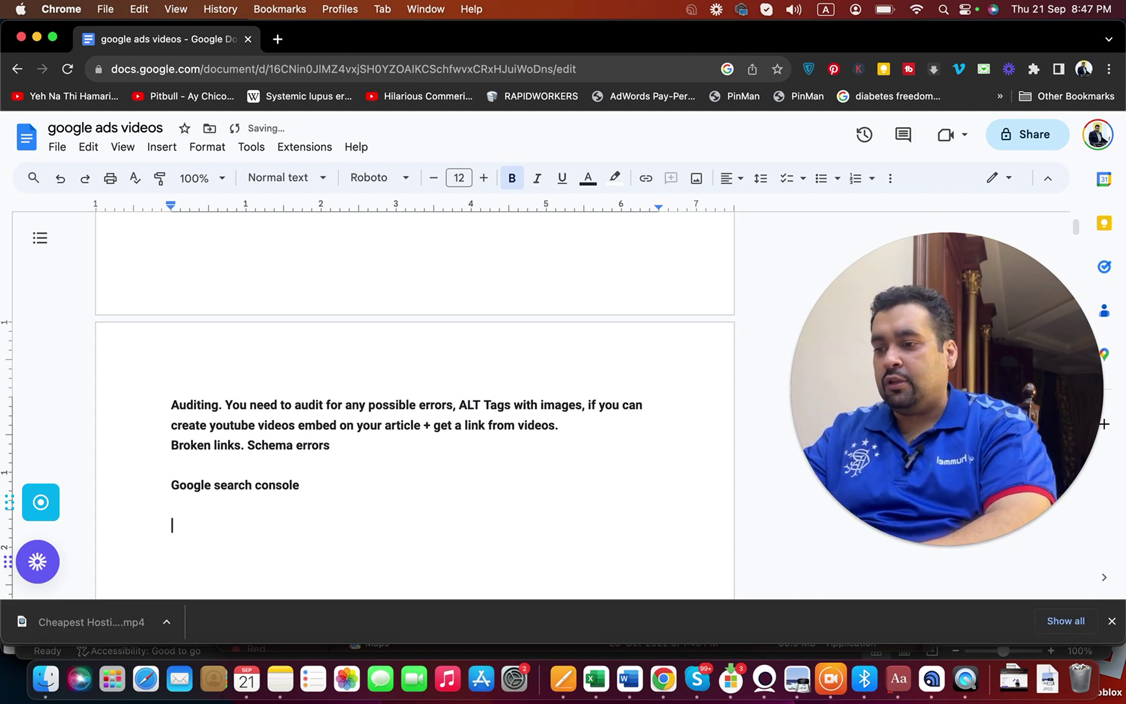
type("Backlink")
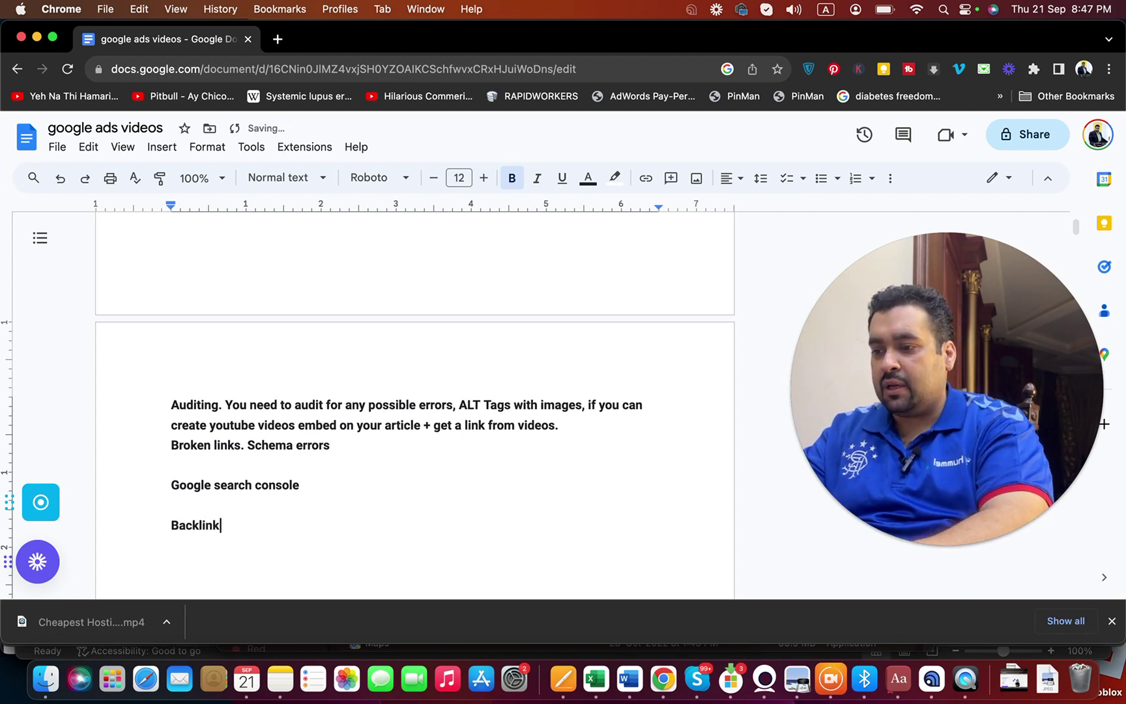
type(" pla")
key("Return")
key("Return")
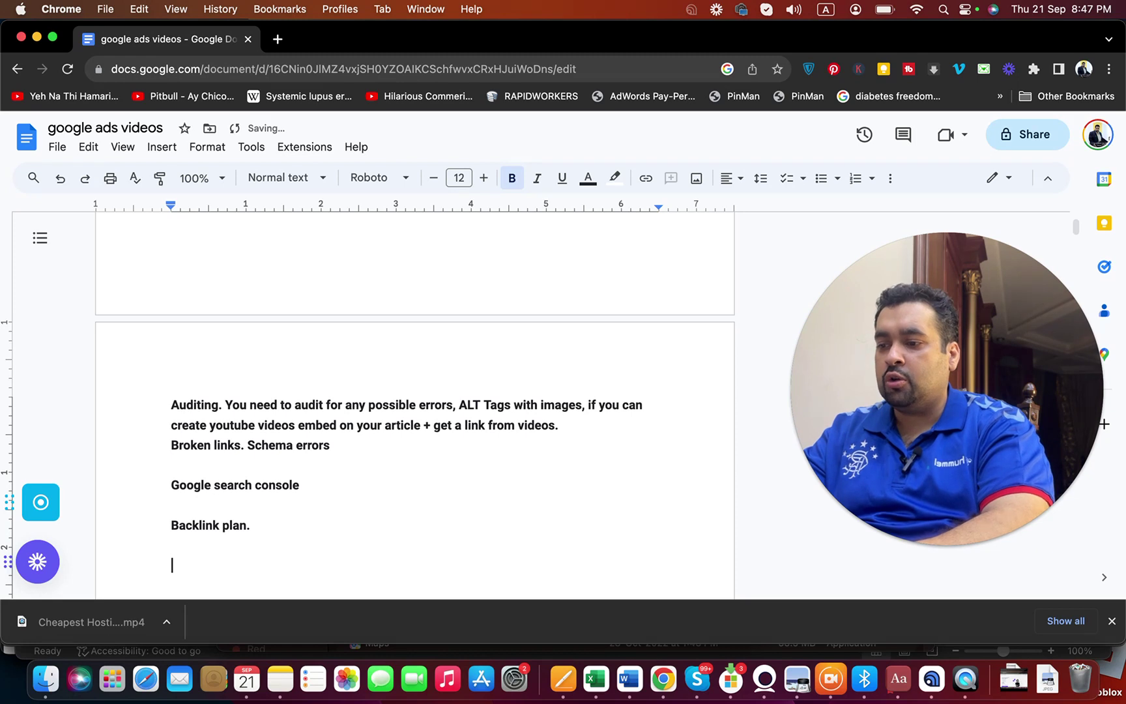
type("Competitor")
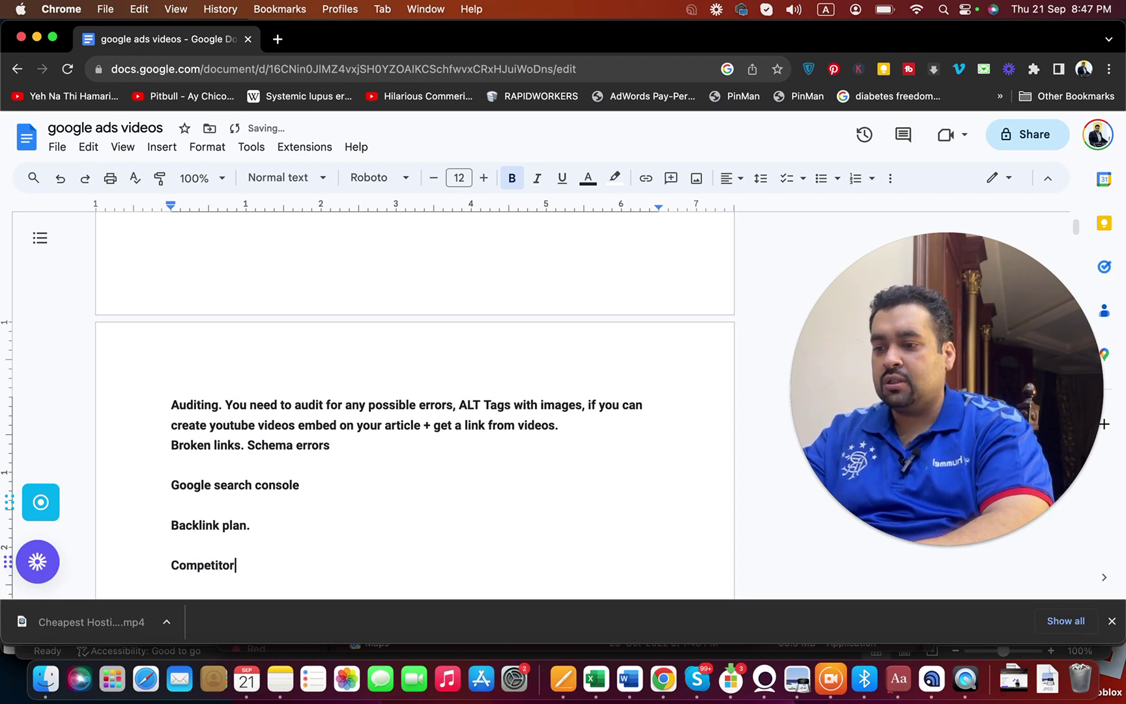
type(" resea")
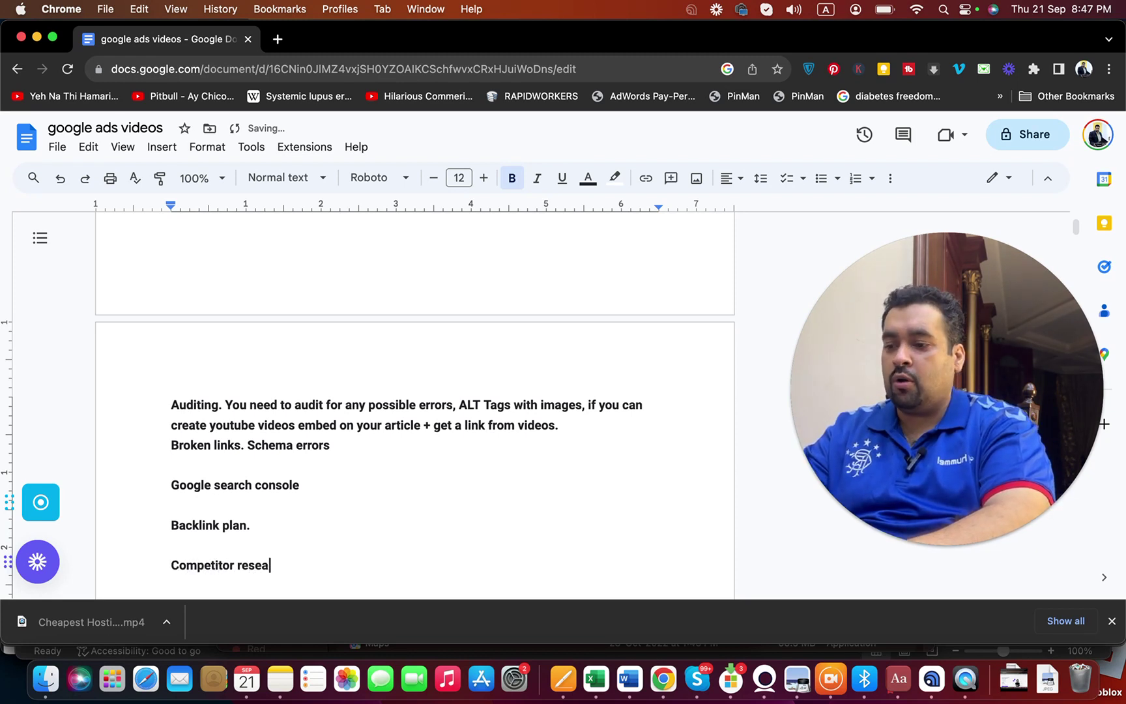
type("rch")
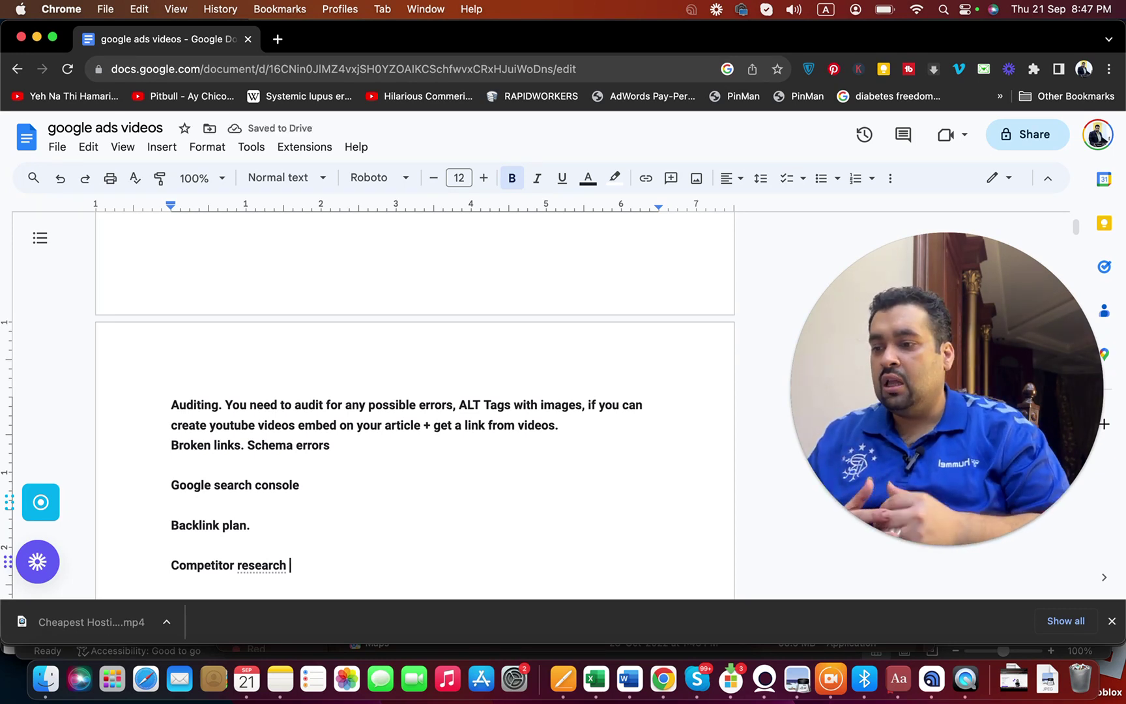
left_click(274, 564)
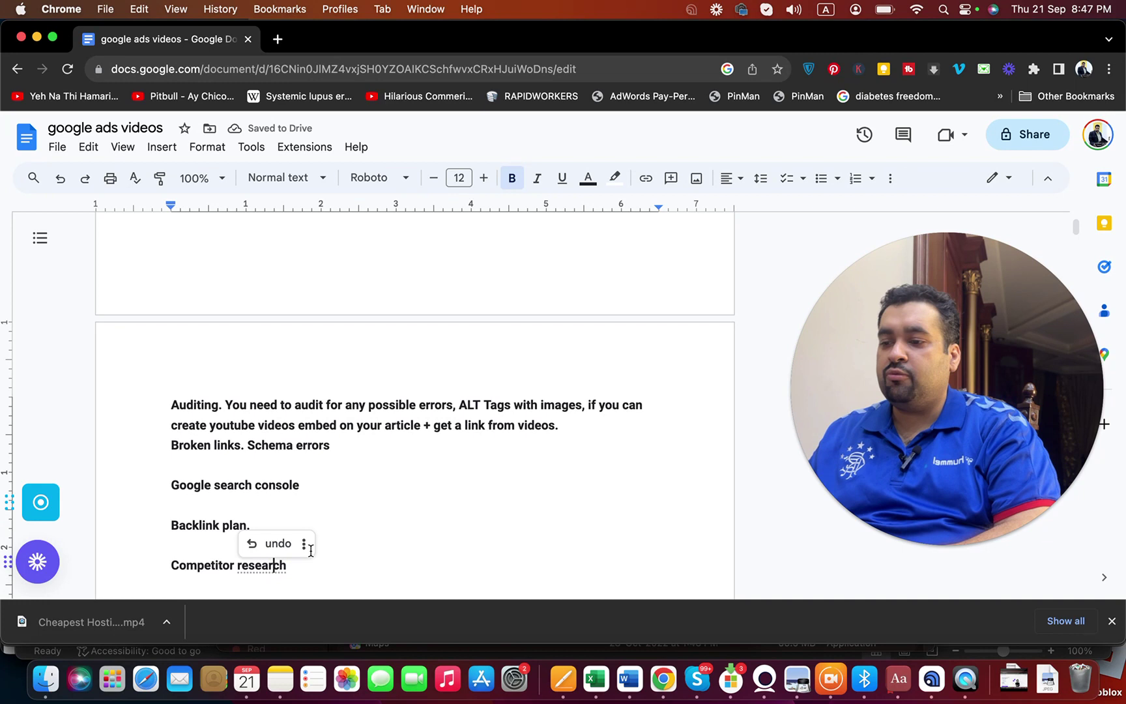
left_click(403, 490)
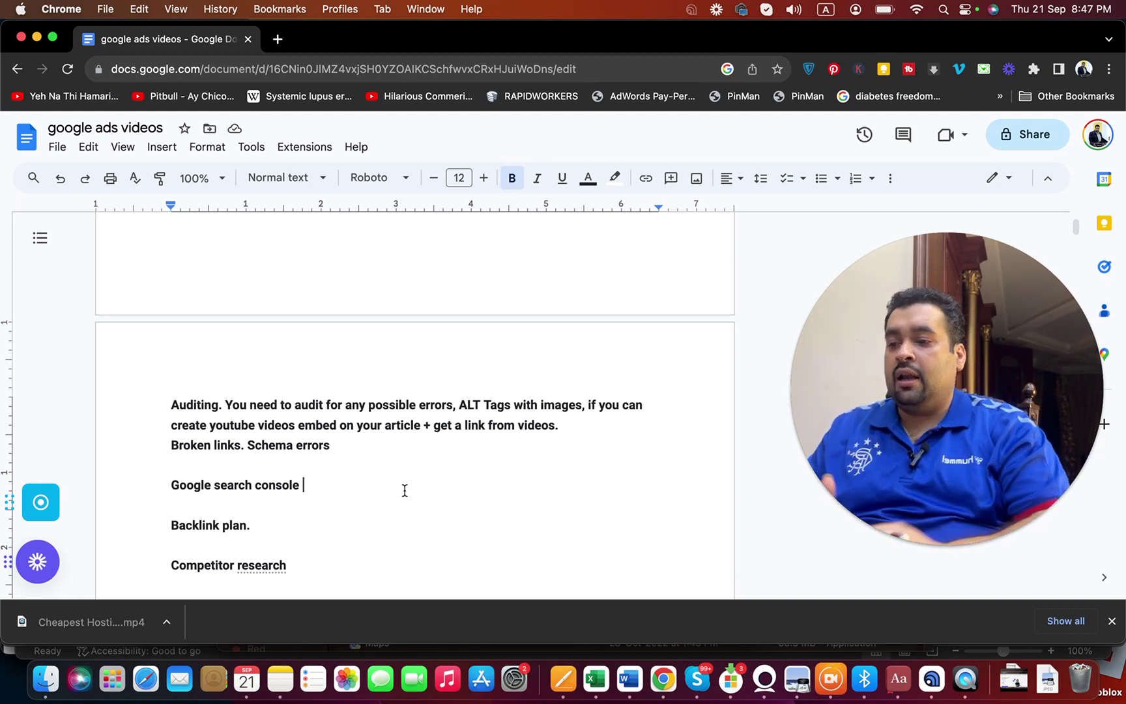
Step: Under 'Backlink plan.', list social media, Quora, paid/guest posting, blog comments, wiki sites and YouTube
left_click(339, 525)
key("Return")
type("Get some links from social media, get some from q")
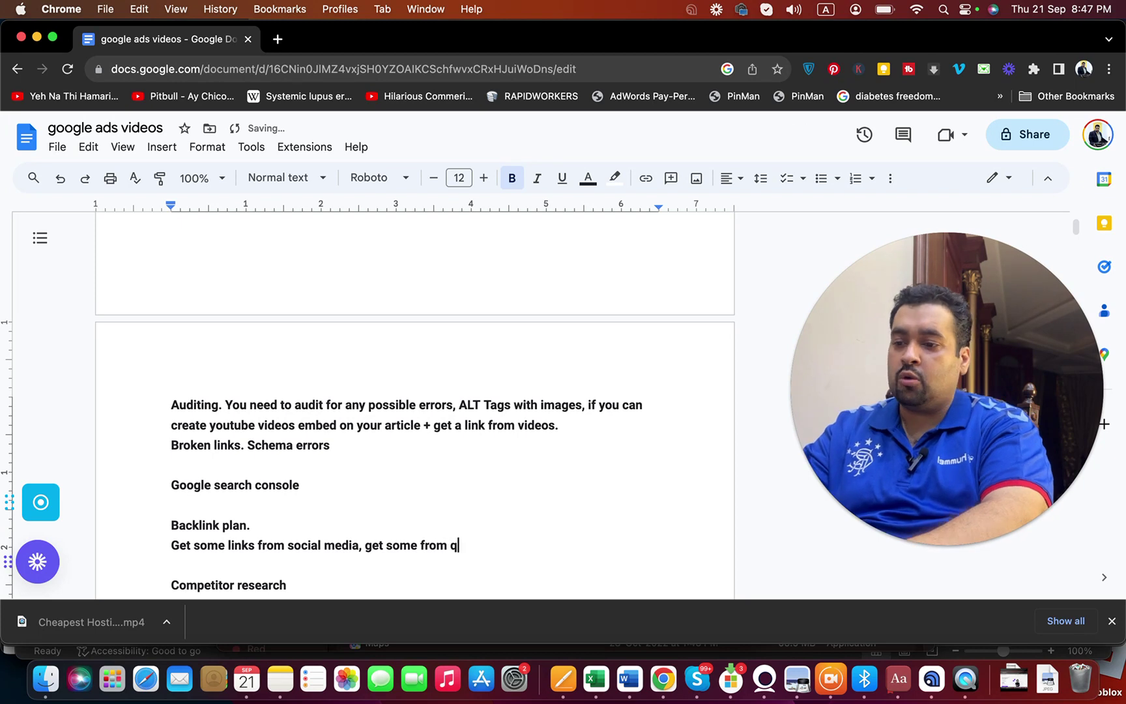
type("uora website, some from paid pos")
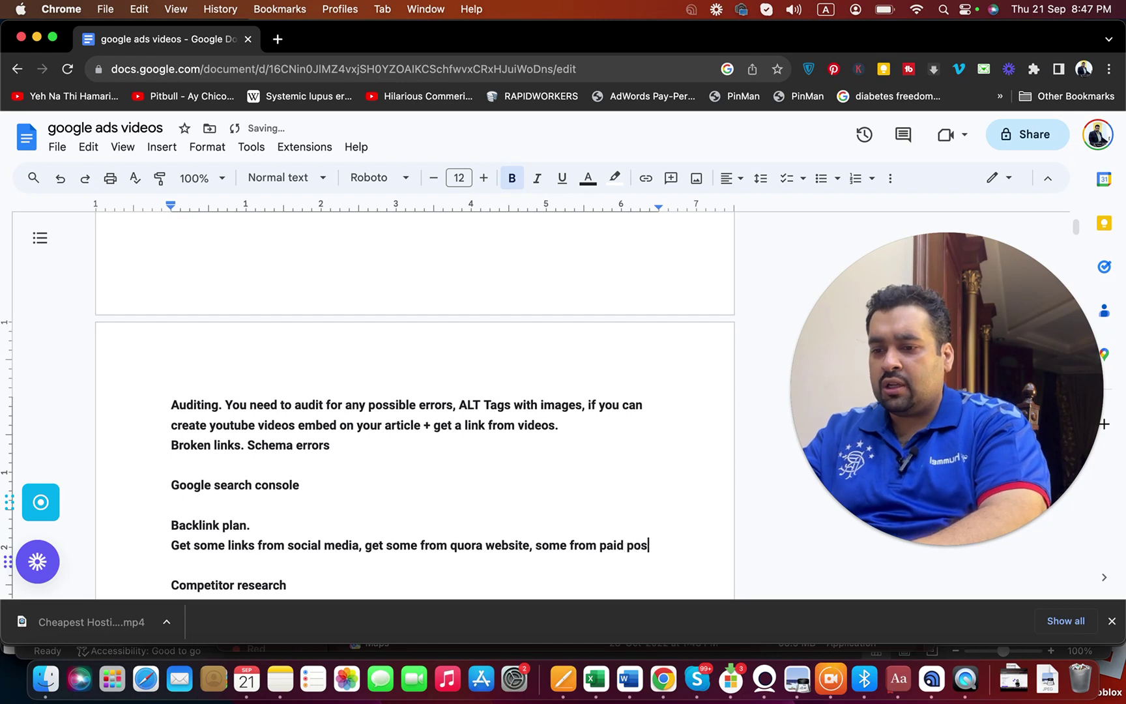
type("ting")
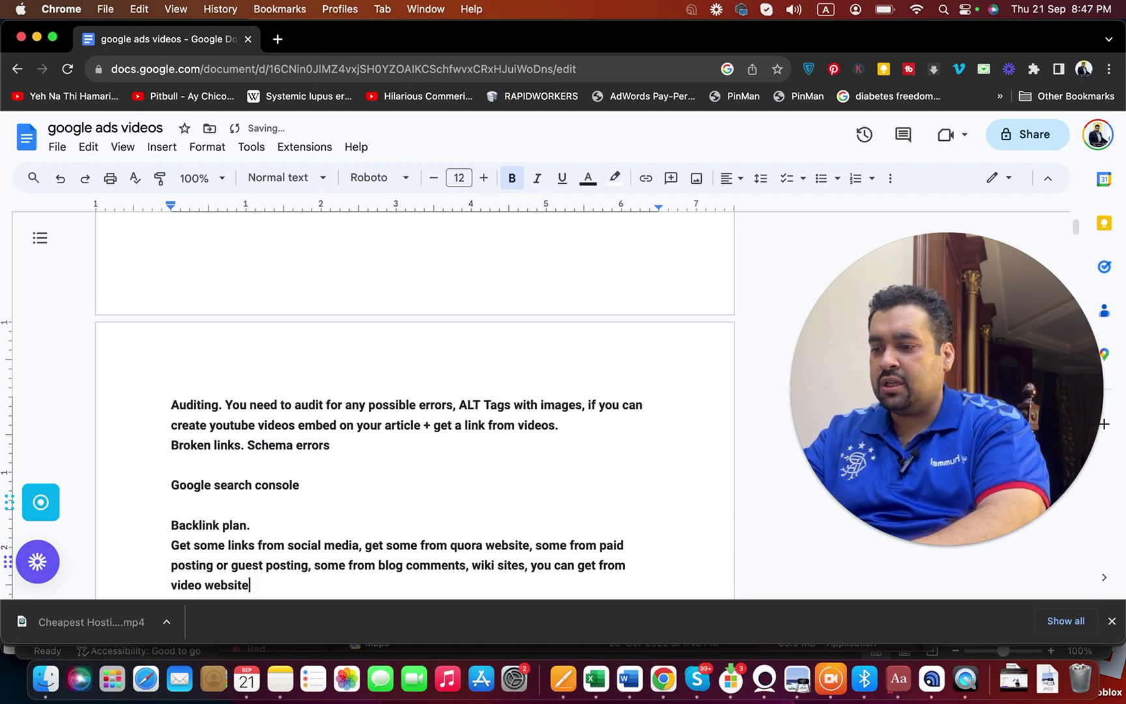
type("ly yo")
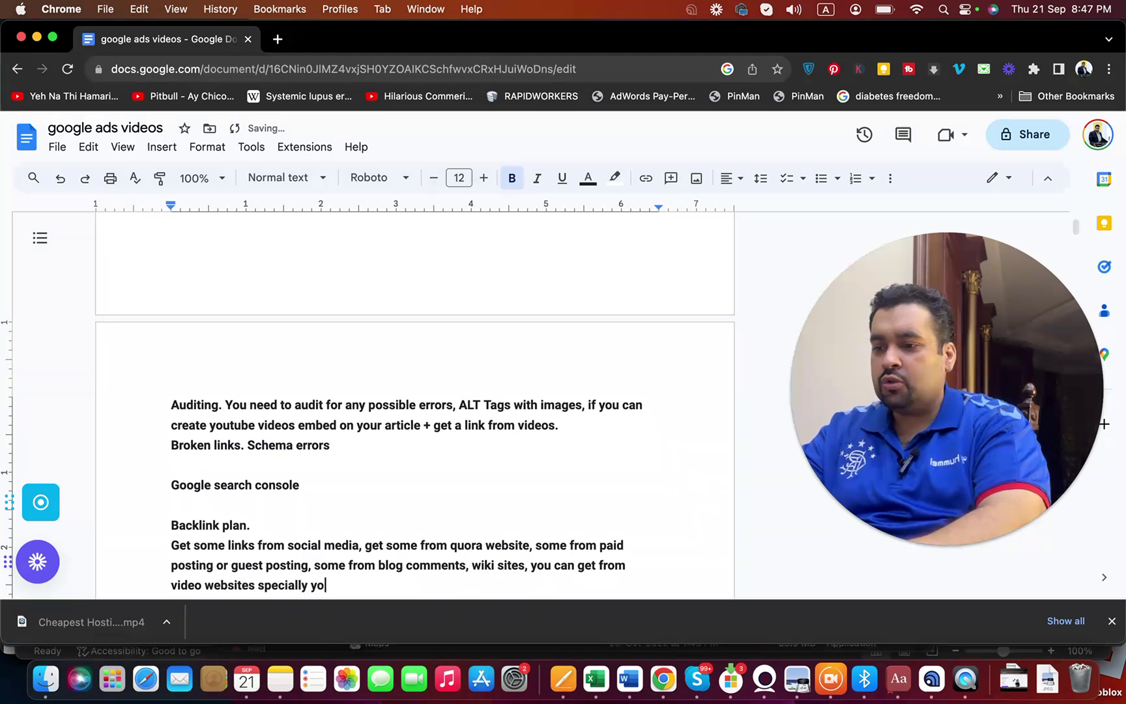
type("utube.")
key("Return")
key("Return")
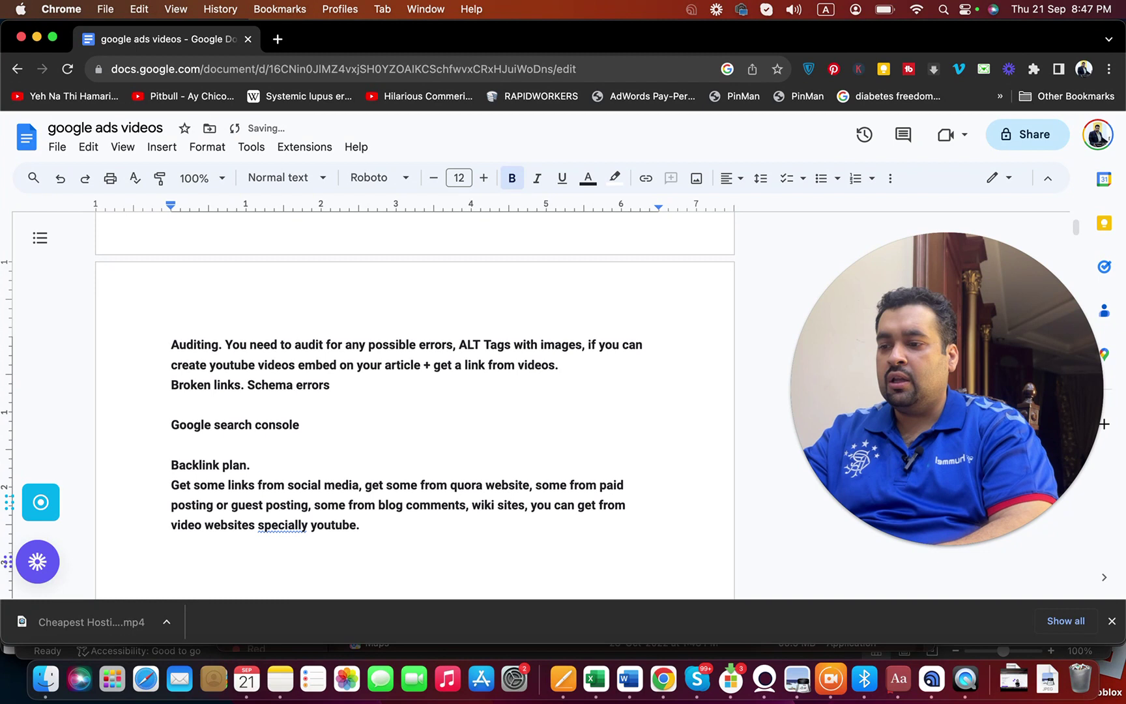
key("Down")
key("Down")
key("Up")
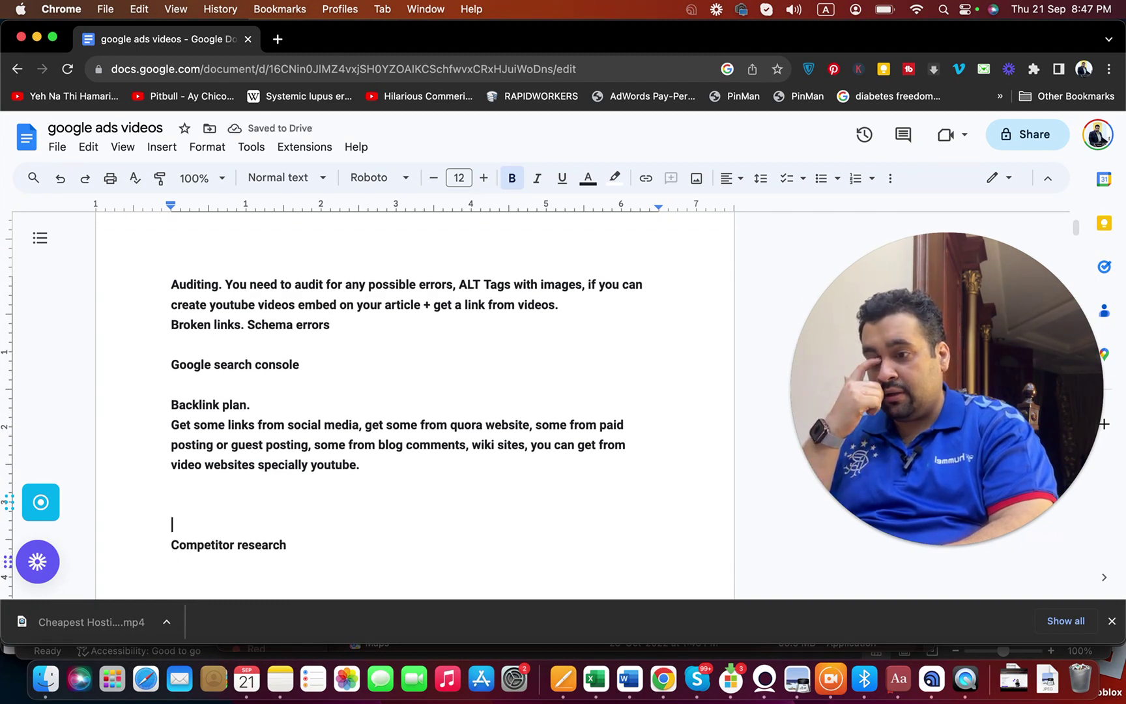